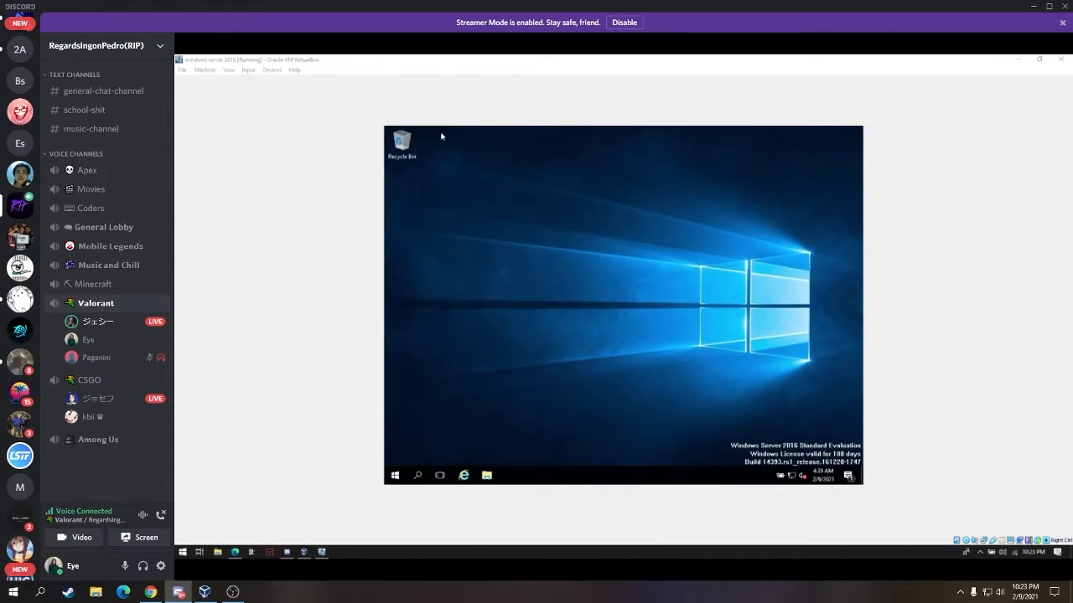
# - Open the Devices menu of the running Windows Server 2016 VM
pyautogui.click(270, 72)
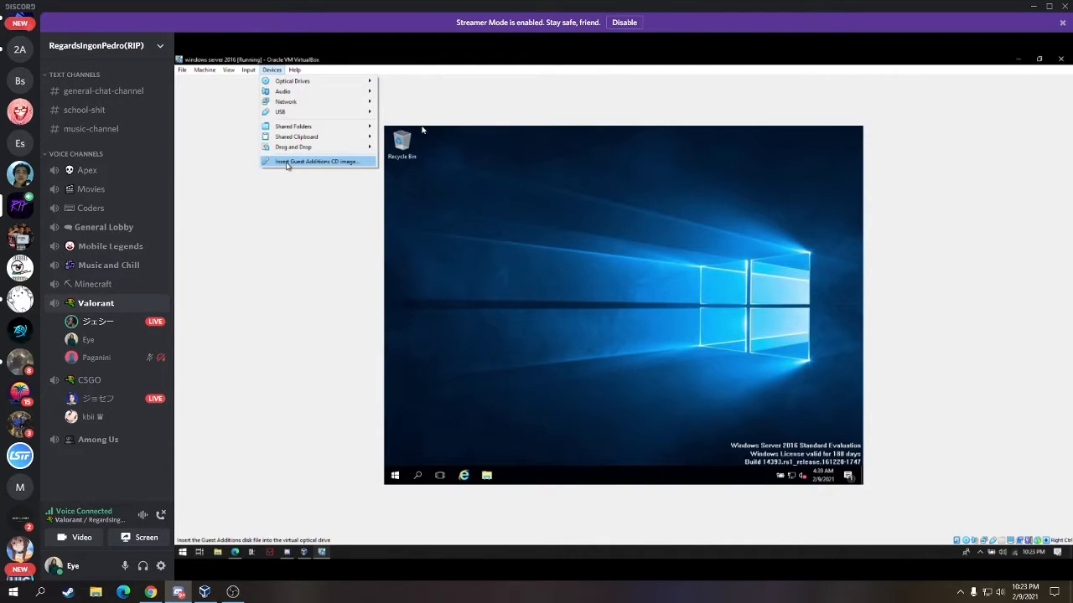
# - Insert the Guest Additions CD image into the VM's optical drive, repeating the command once
pyautogui.click(287, 162)
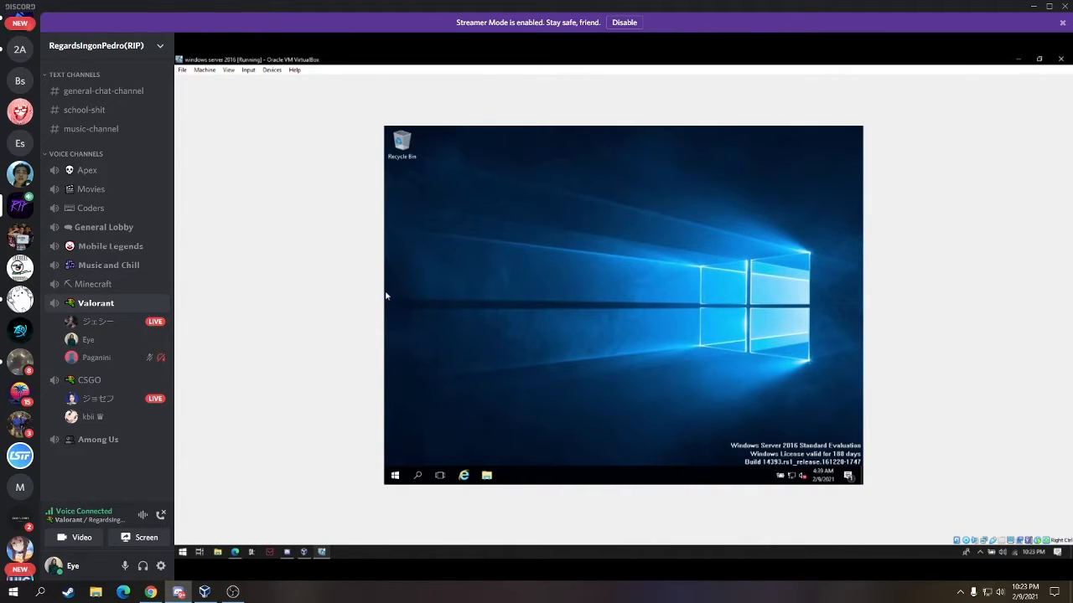
pyautogui.click(271, 71)
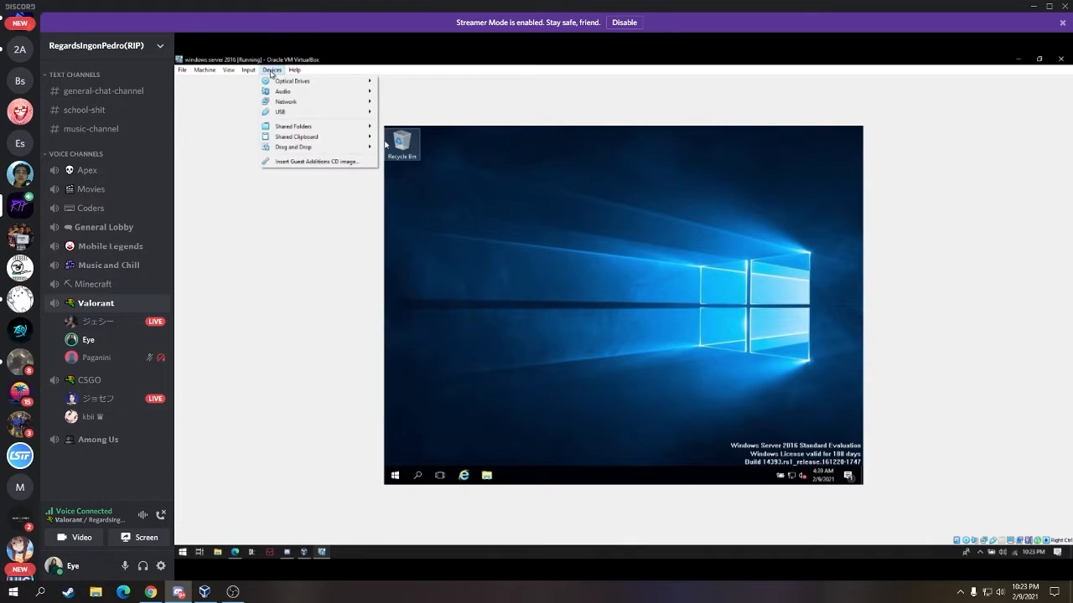
pyautogui.click(287, 163)
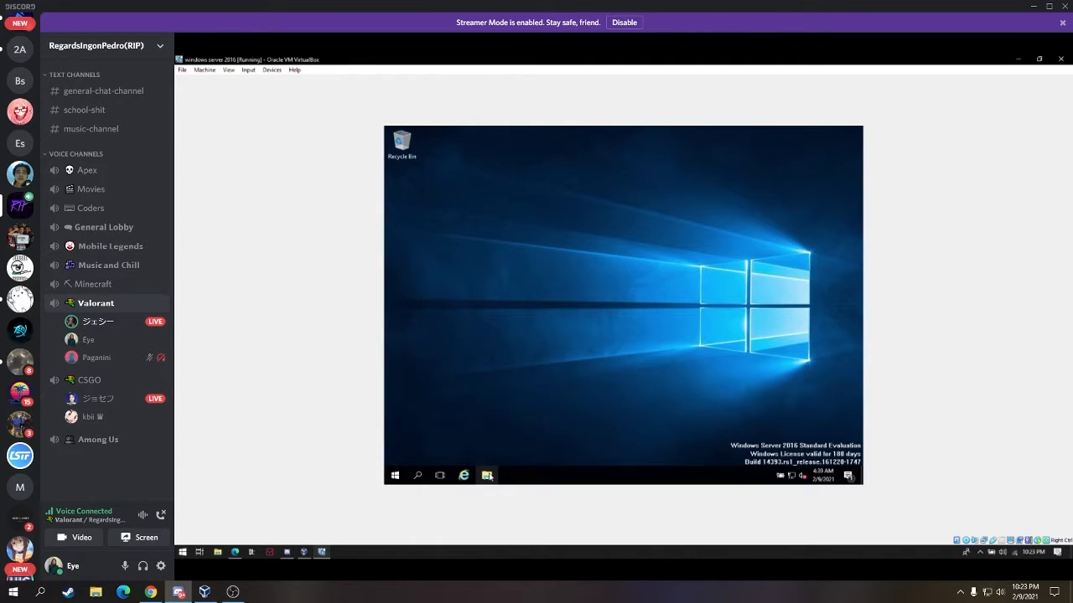
# - Browse This PC to CD Drive (D:) in File Explorer and launch VBoxWindowsAdditions
pyautogui.click(487, 475)
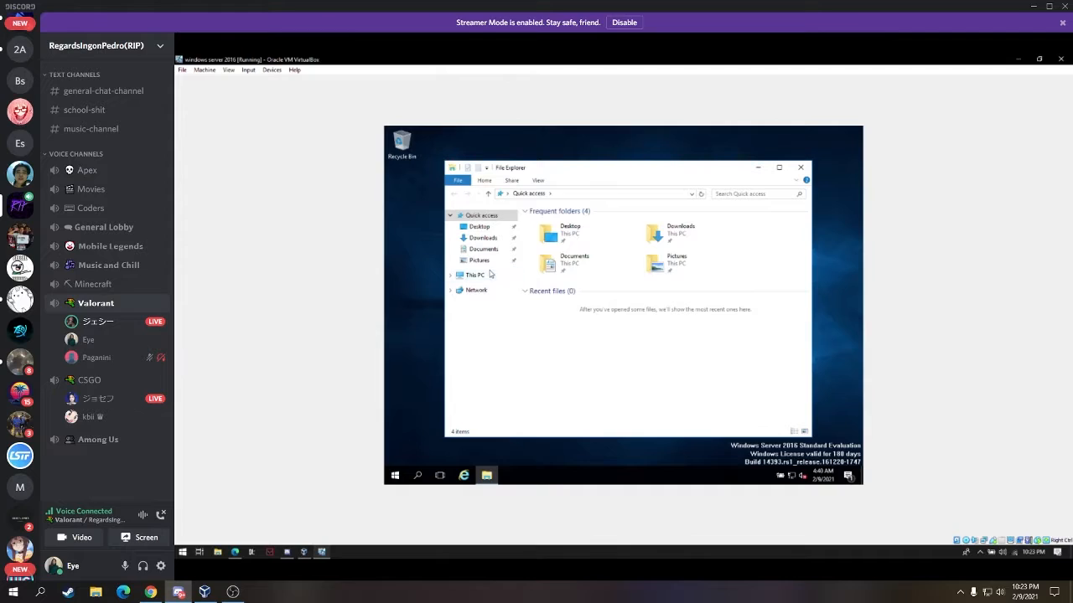
pyautogui.click(475, 276)
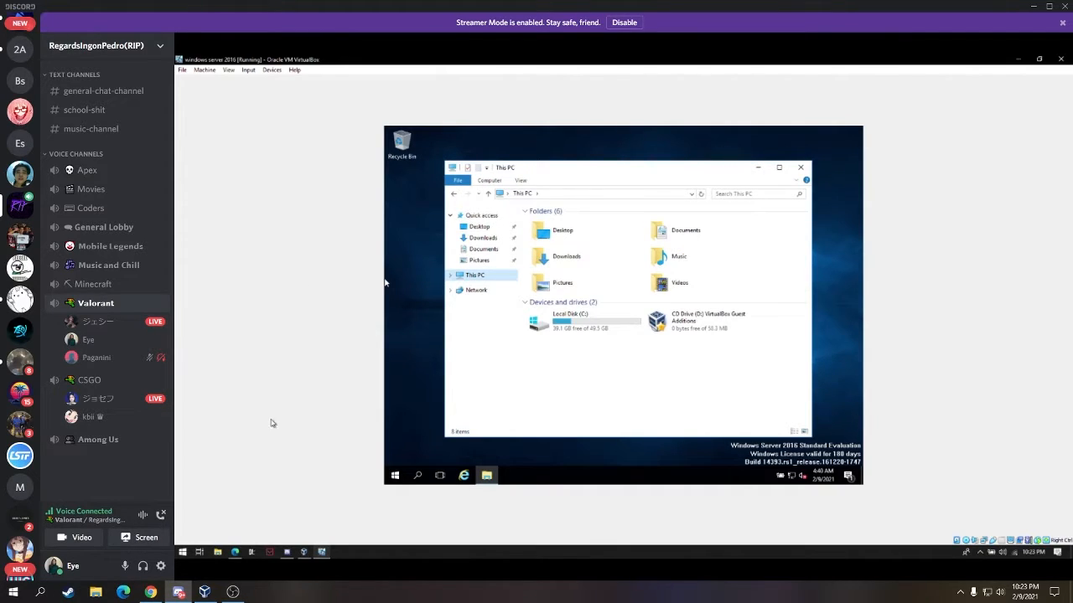
pyautogui.doubleClick(714, 331)
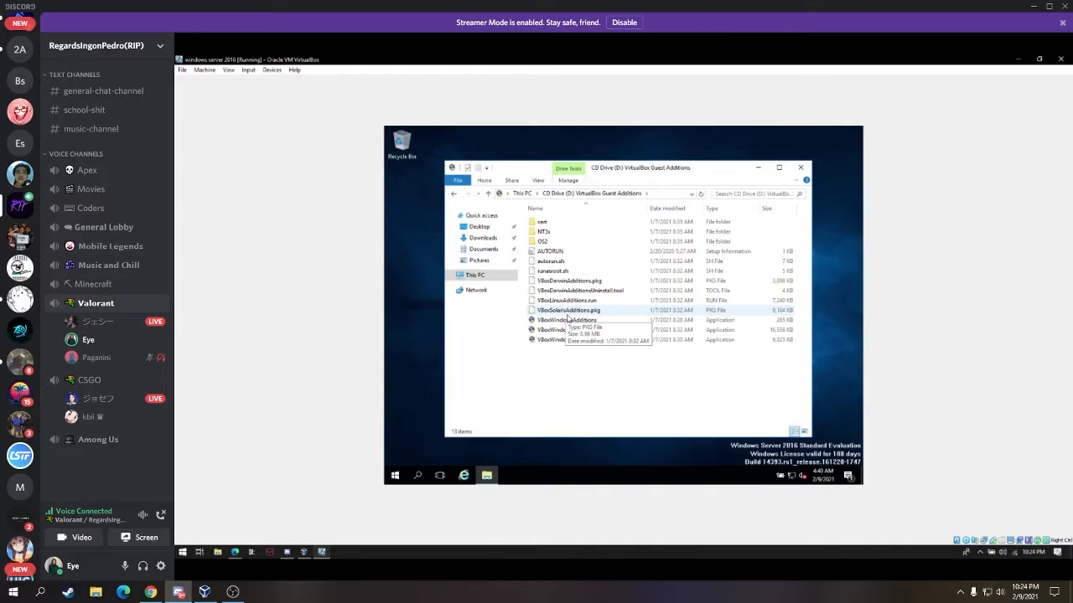
pyautogui.click(567, 322)
pyautogui.doubleClick(567, 320)
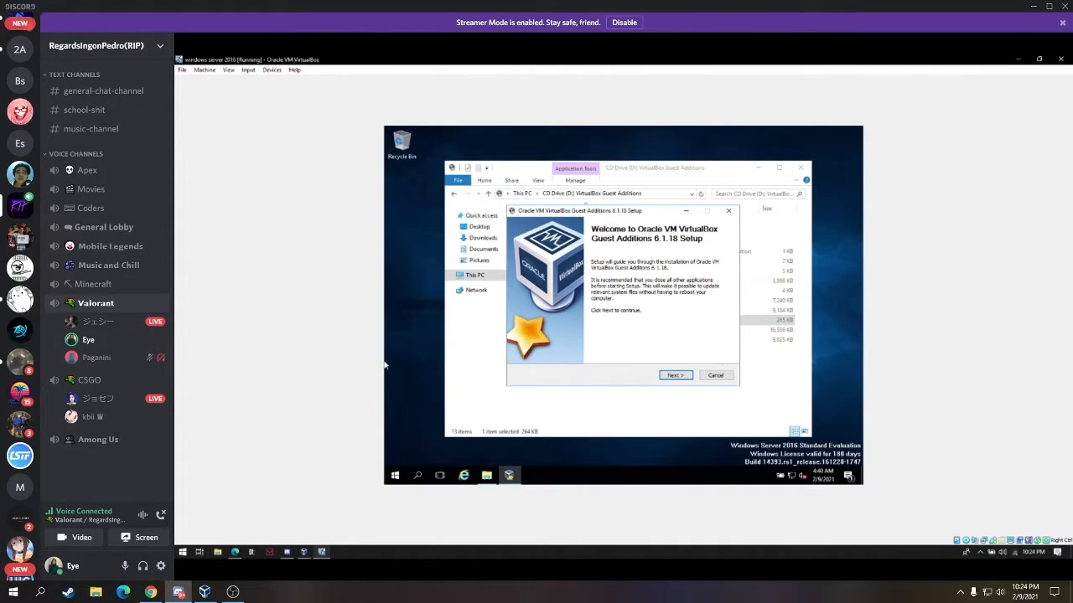
# - Install Guest Additions 6.1.18 with default folder and components, approving the Oracle device software
pyautogui.click(676, 375)
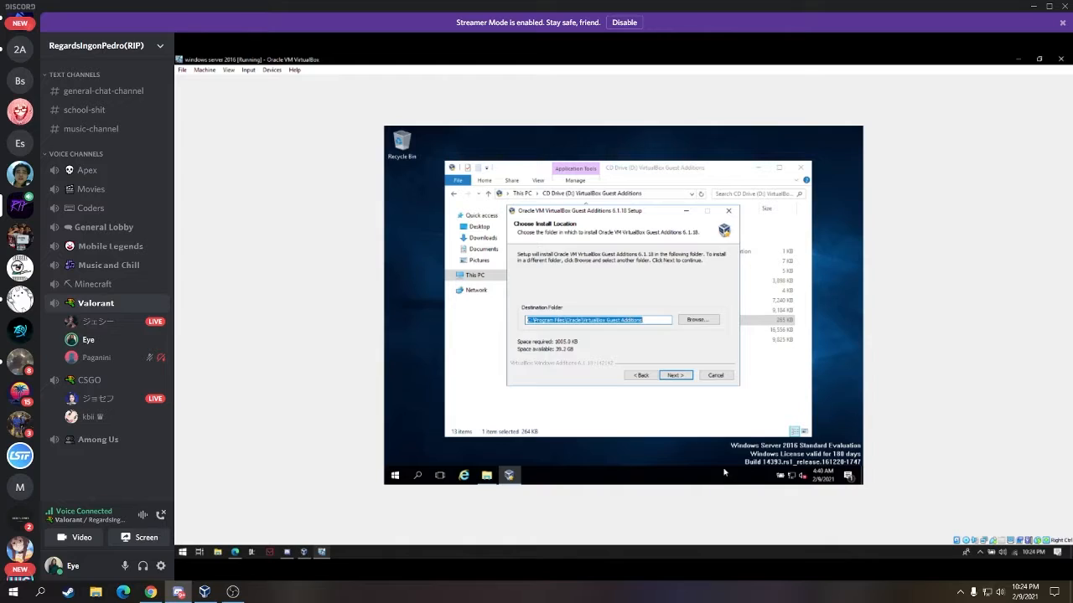
pyautogui.click(685, 377)
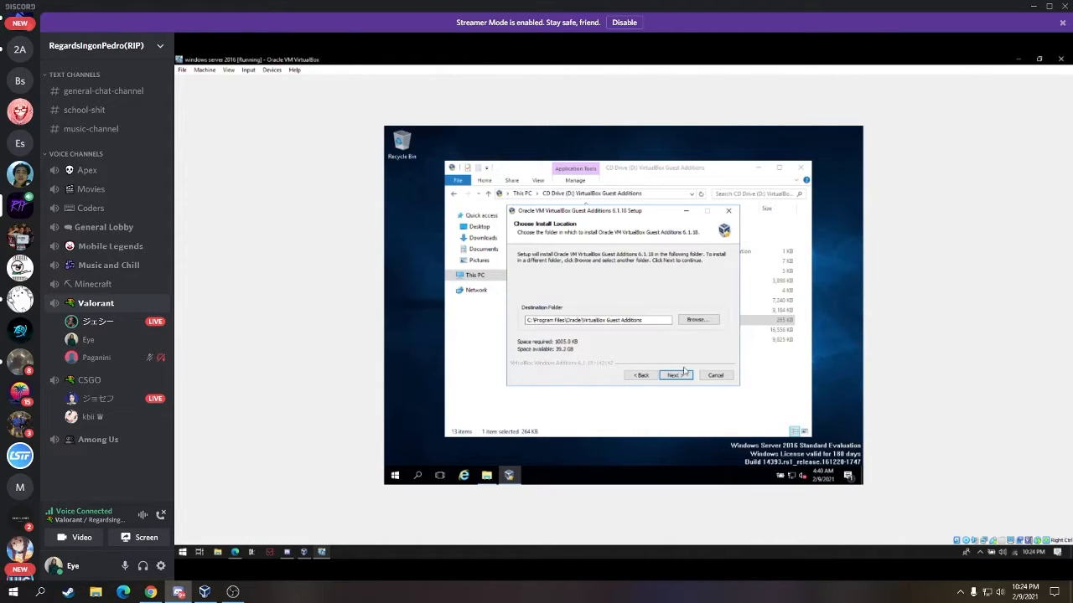
pyautogui.click(686, 375)
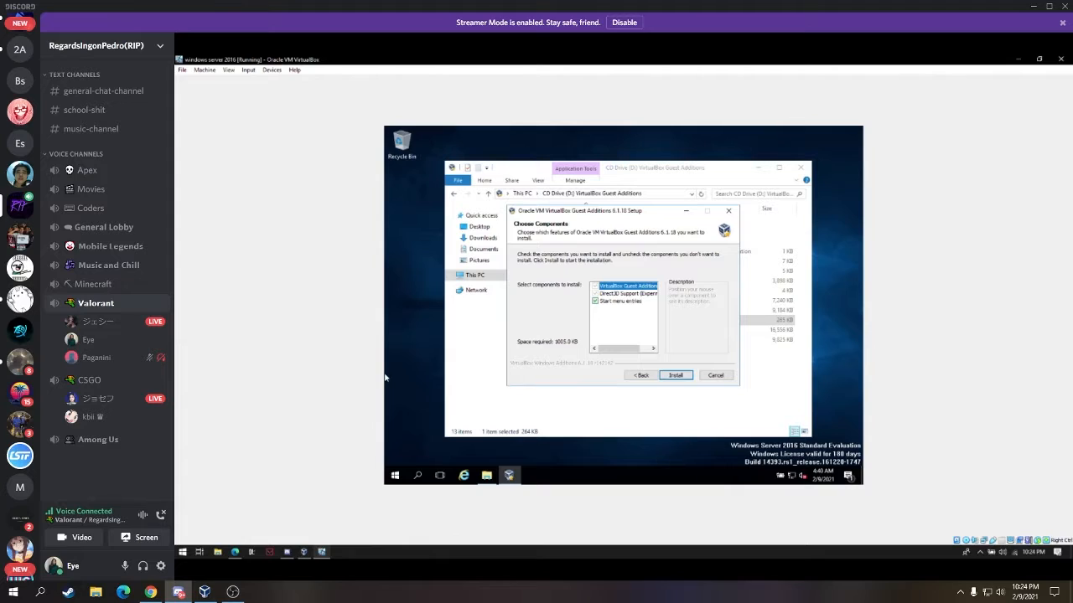
pyautogui.click(675, 375)
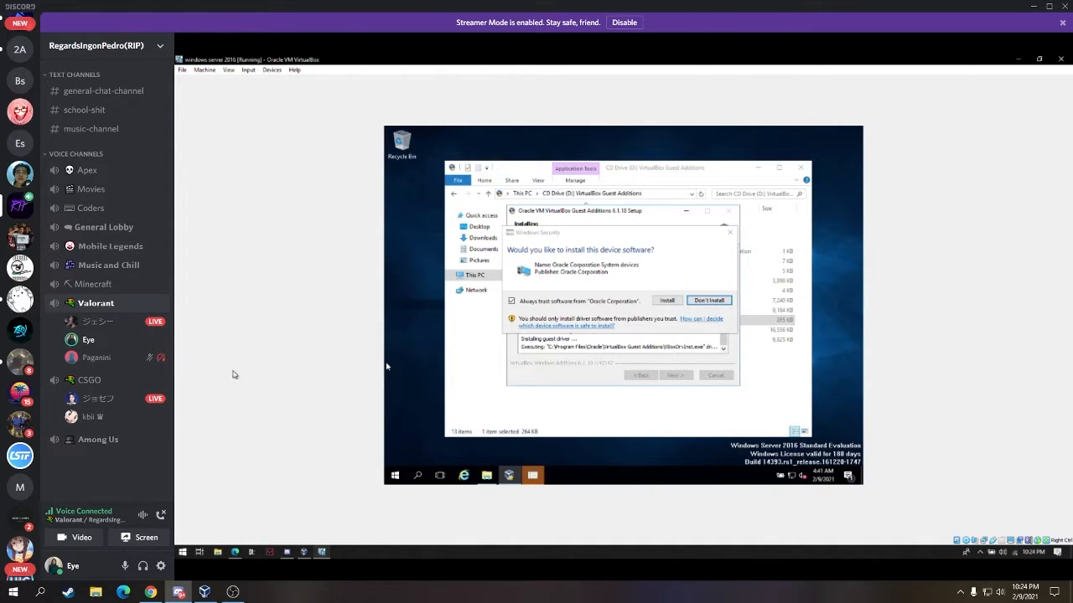
pyautogui.click(676, 301)
pyautogui.click(676, 301)
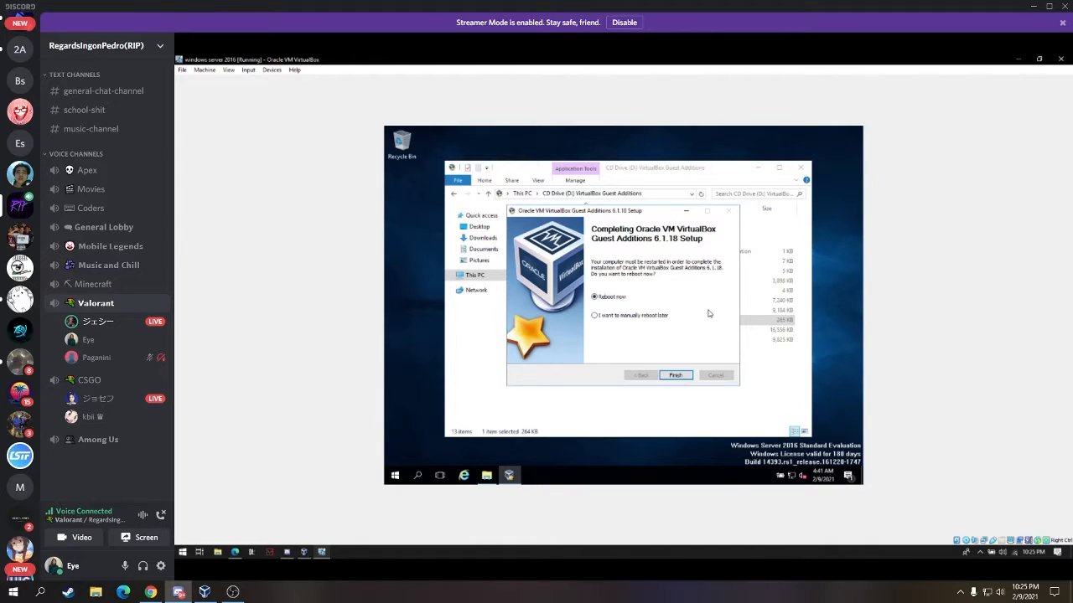
# - Finish the Guest Additions wizard with Reboot now selected to restart the VM
pyautogui.click(684, 379)
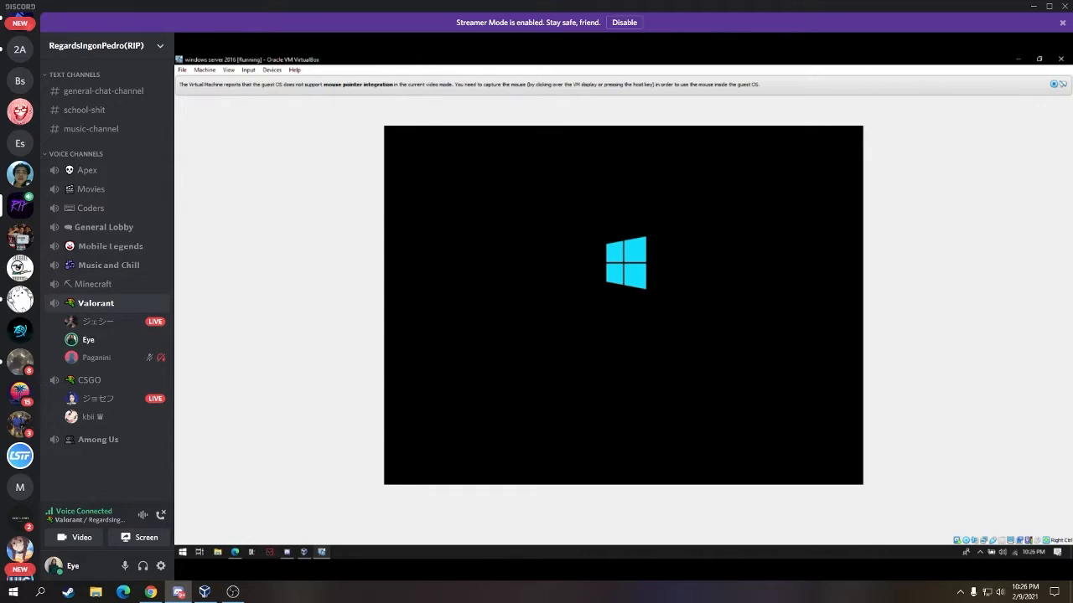
# - Dismiss the mouse-capture notice and switch the booting VM window to full screen
pyautogui.click(526, 374)
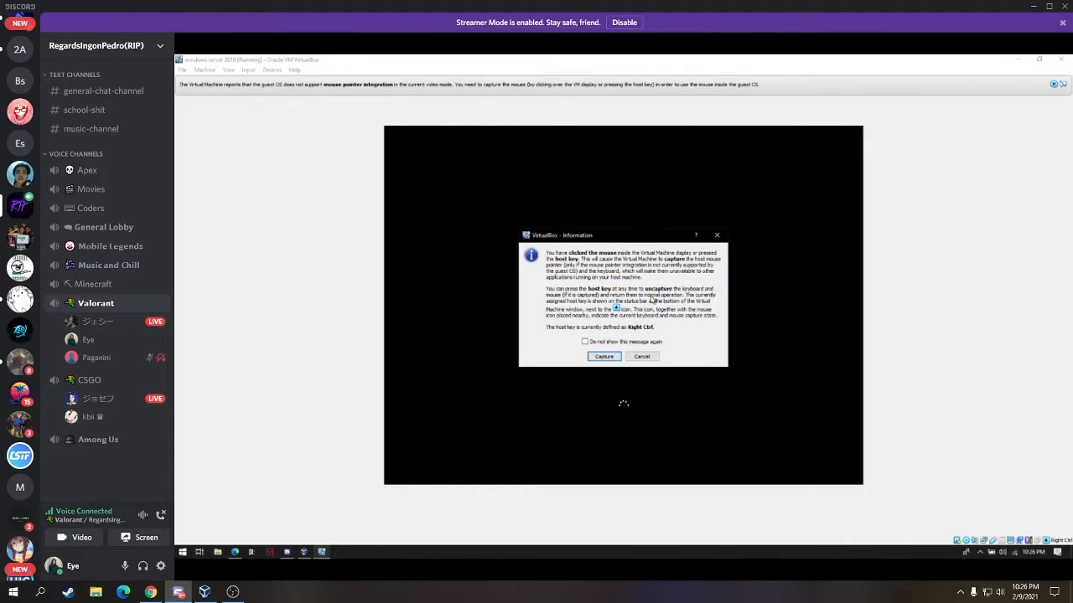
pyautogui.click(721, 239)
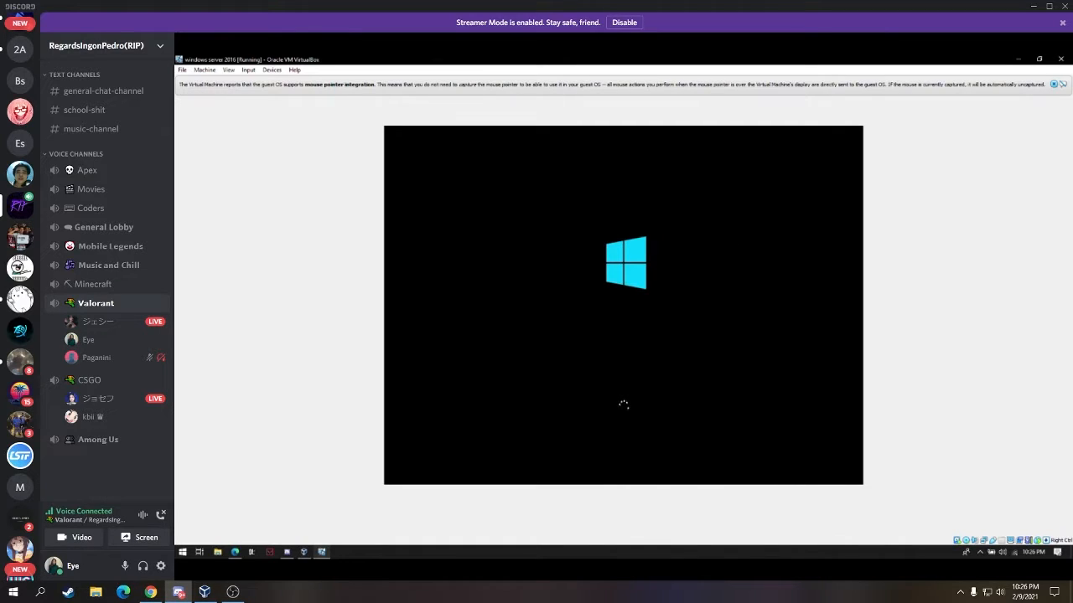
pyautogui.hotkey('ctrl', 'f')
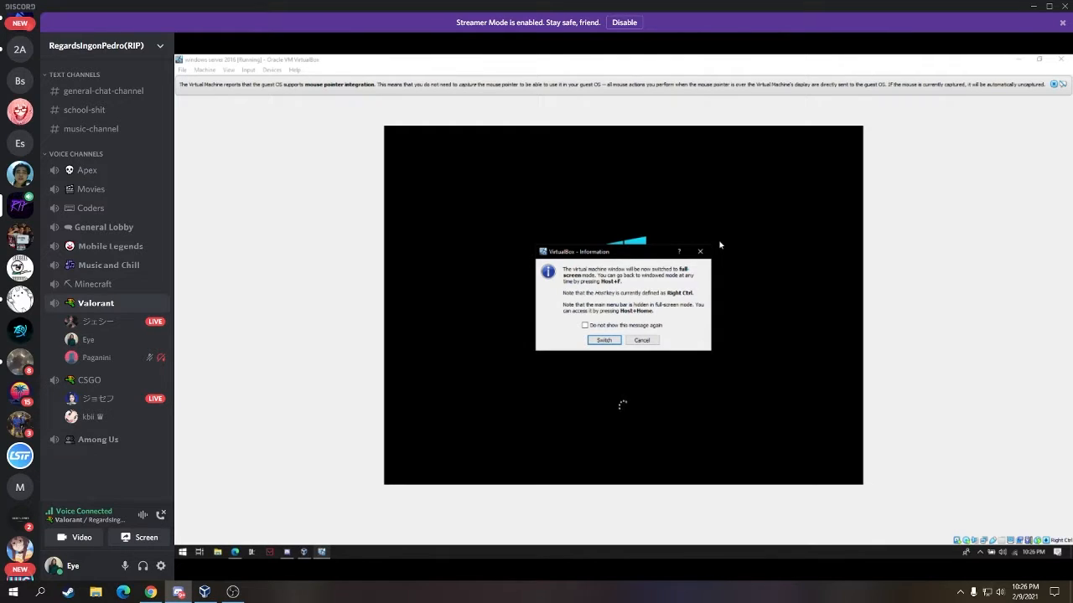
pyautogui.click(700, 252)
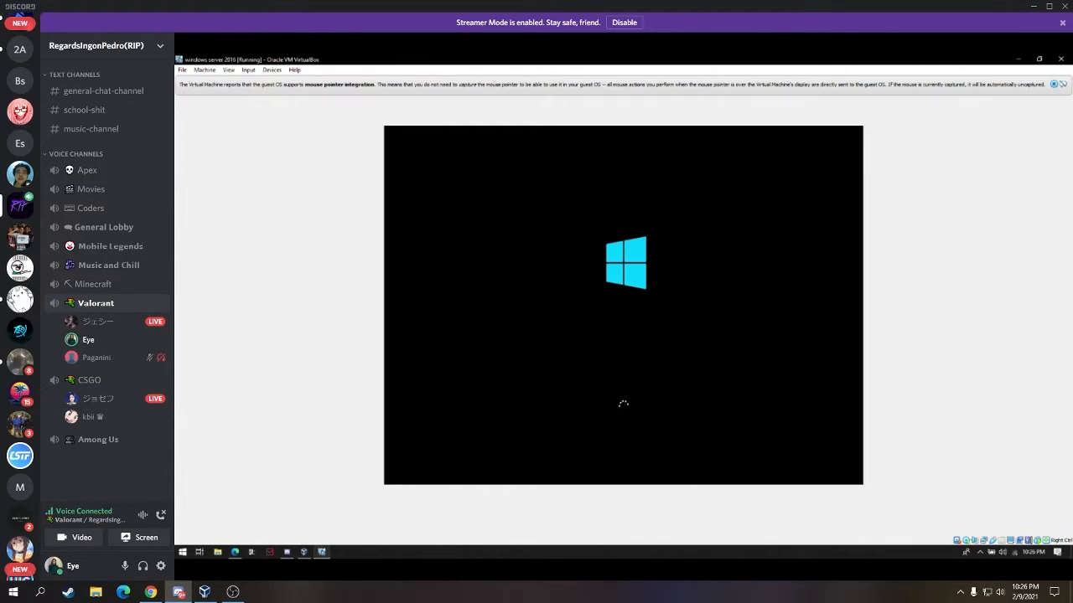
pyautogui.hotkey('ctrl', 'f')
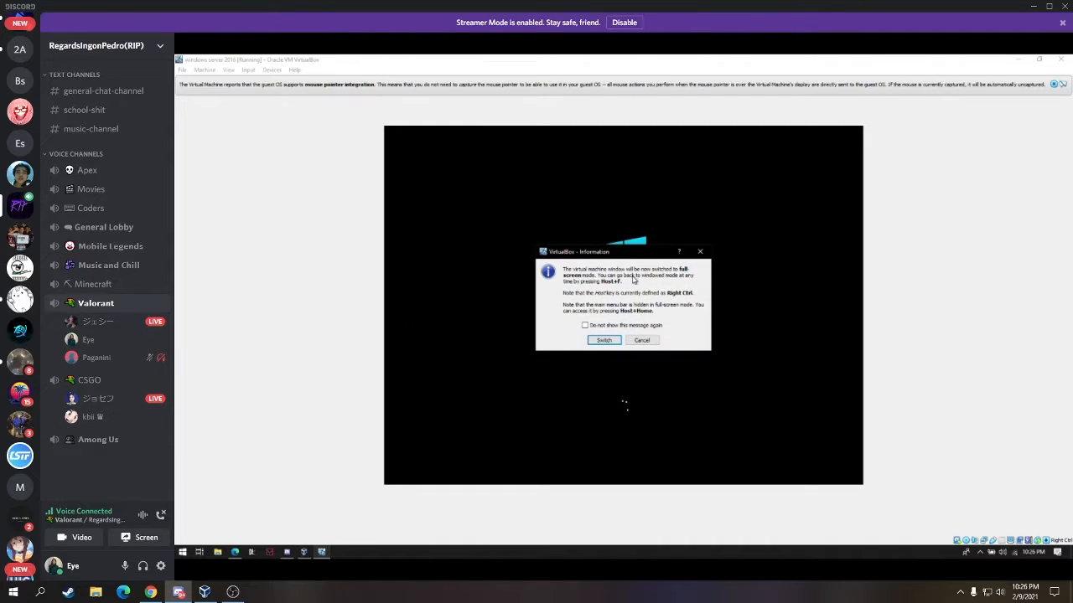
pyautogui.click(605, 341)
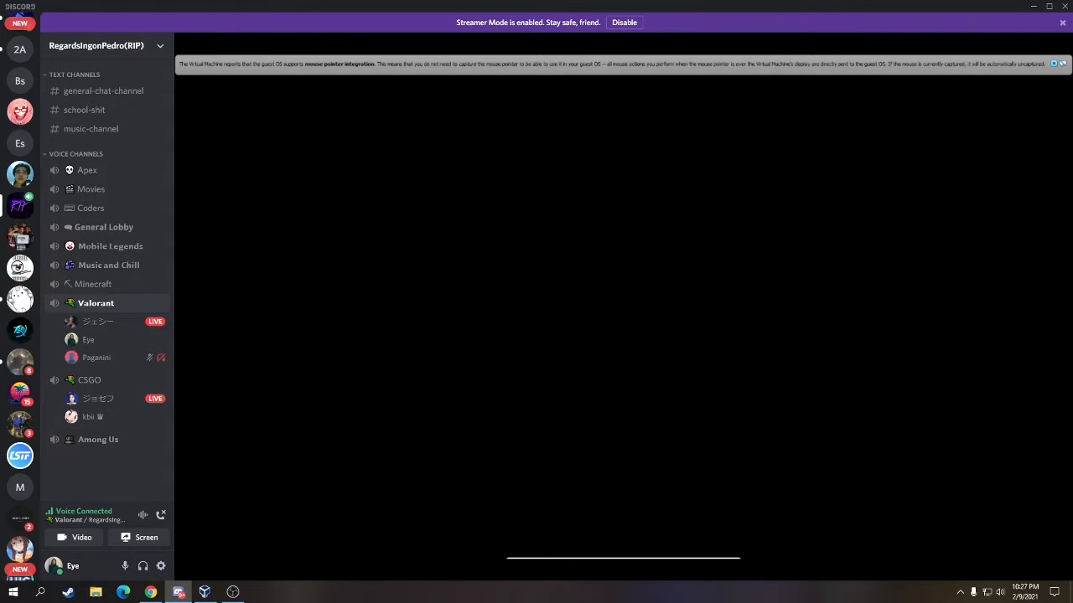
pyautogui.moveTo(927, 383)
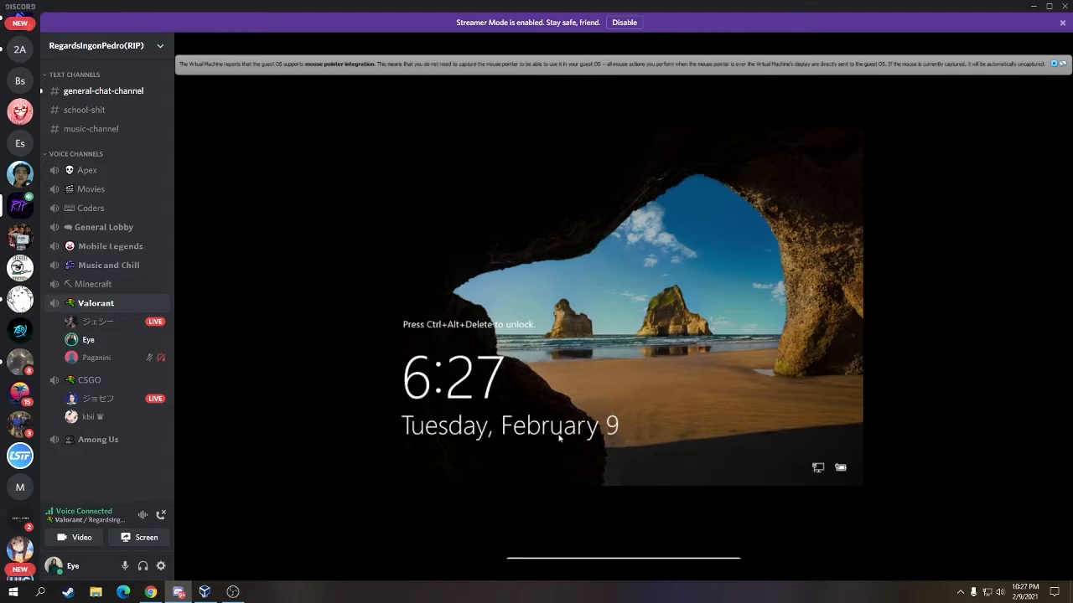
# - Send Ctrl+Alt+Del and sign in as Administrator with the account password
pyautogui.hotkey('ctrl', 'alt', 'Delete')
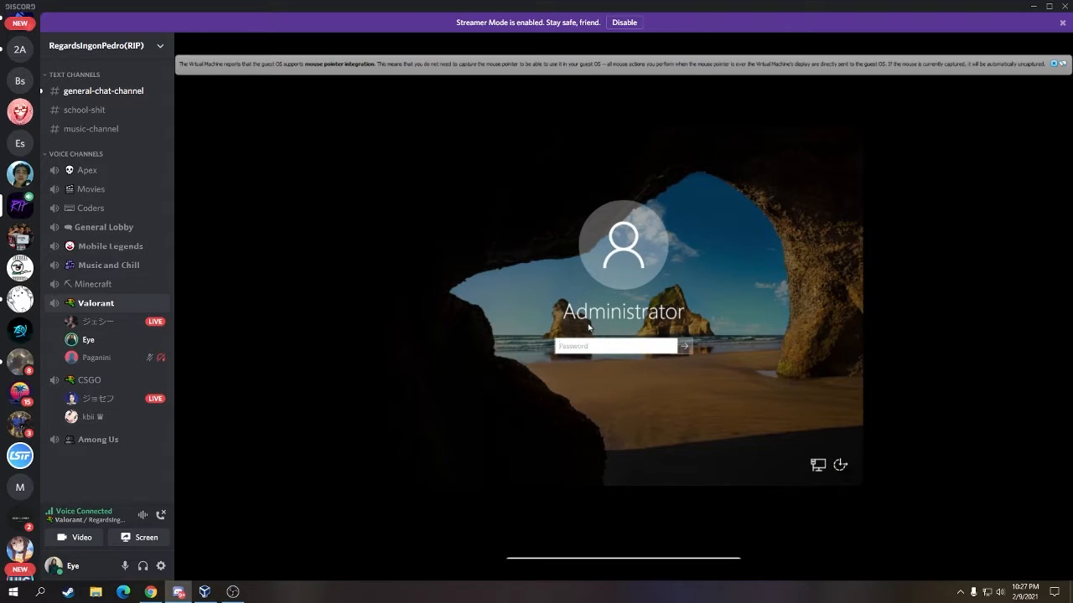
pyautogui.click(578, 345)
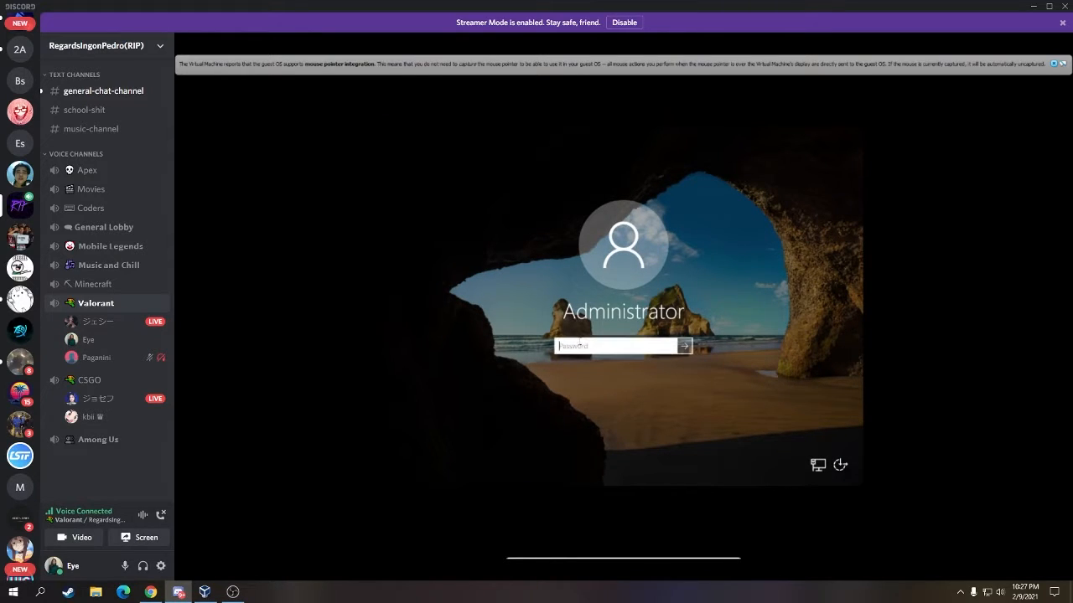
pyautogui.write('a*******************')
pyautogui.press('Return')
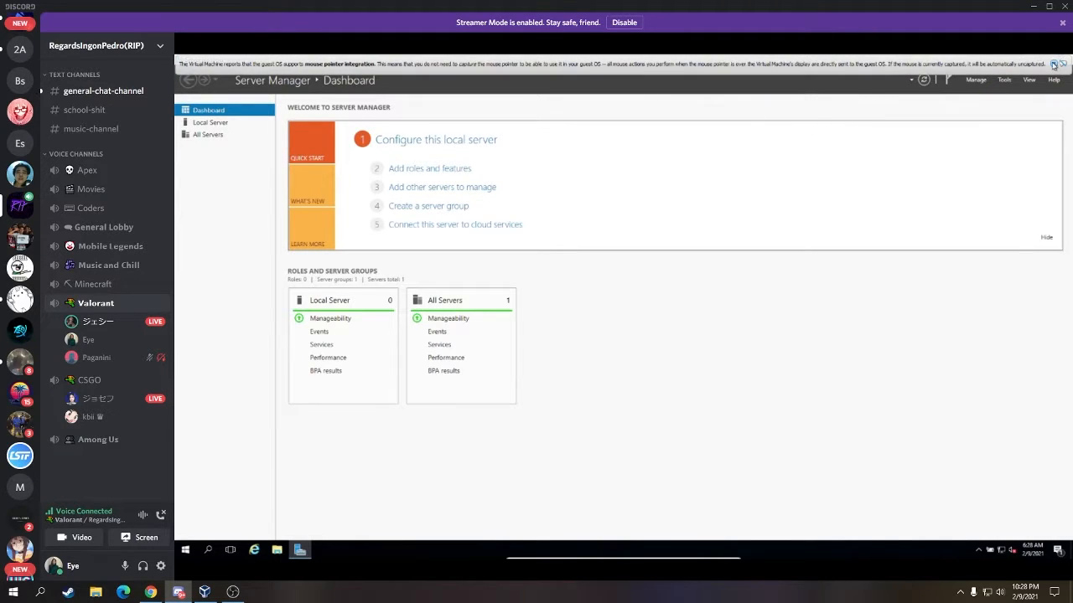
# - Close the mouse-integration message bar and show the Local Server page in Server Manager
pyautogui.click(1053, 65)
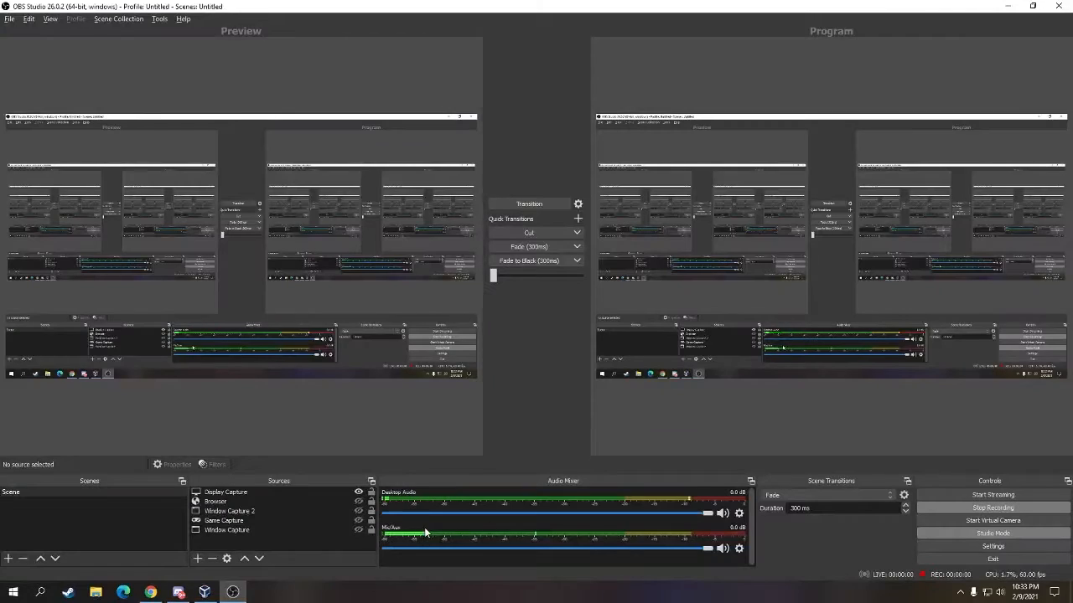
pyautogui.click(242, 594)
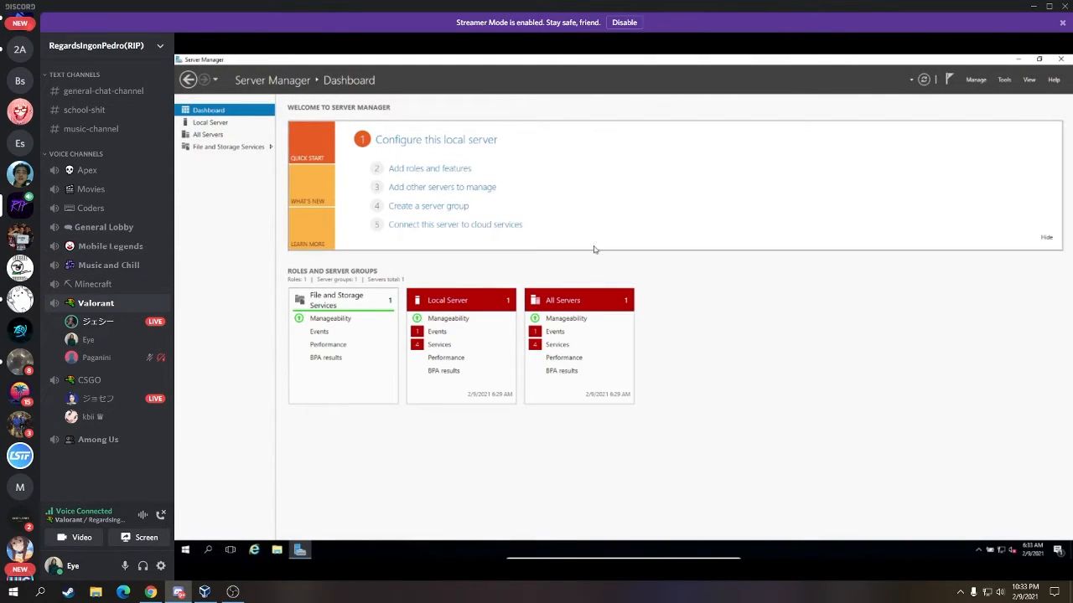
pyautogui.click(245, 126)
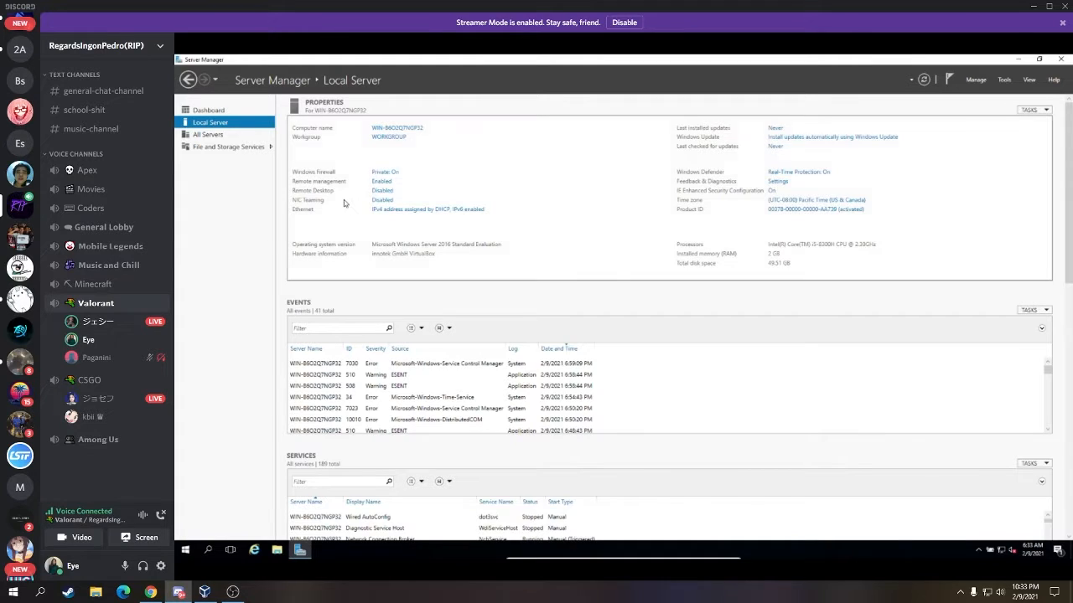
# - Open System Properties from the Computer name link, choose Change..., and select the current name
pyautogui.click(414, 131)
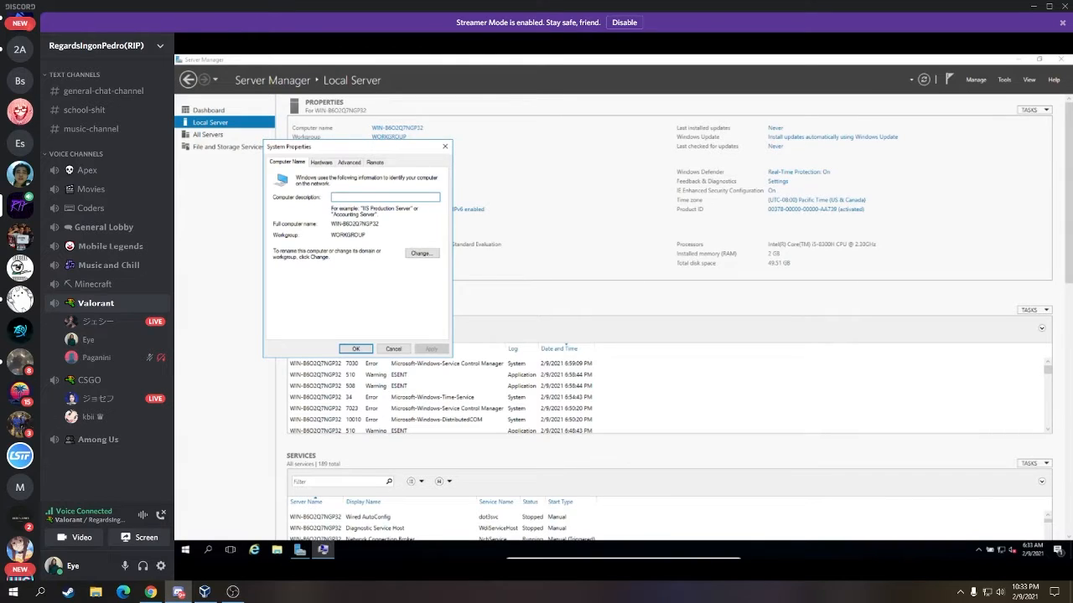
pyautogui.click(420, 254)
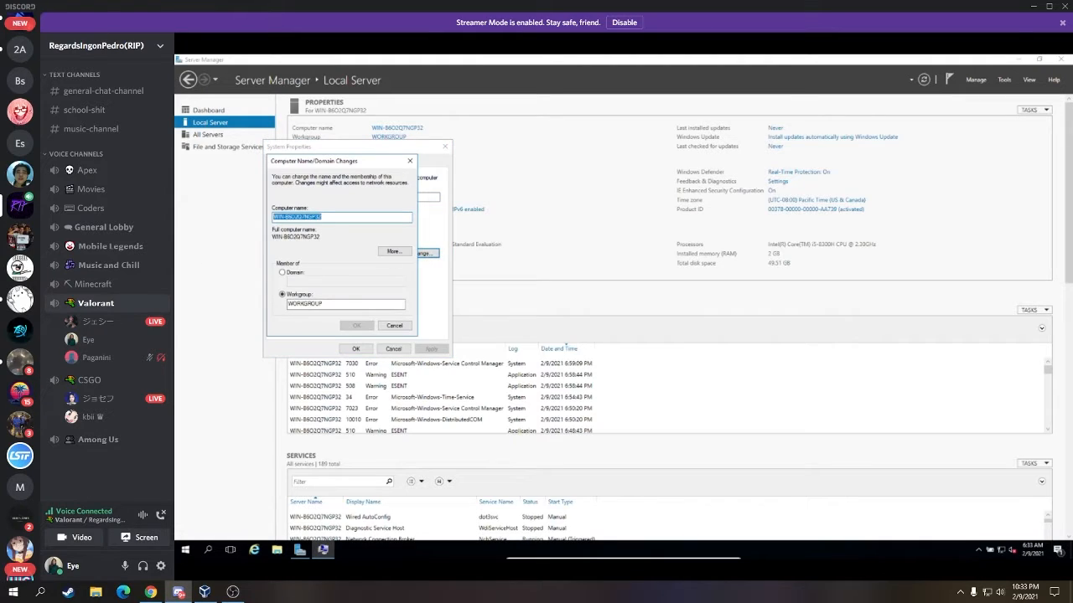
pyautogui.click(346, 216)
pyautogui.moveTo(345, 216); pyautogui.dragTo(268, 217)
pyautogui.click(324, 216)
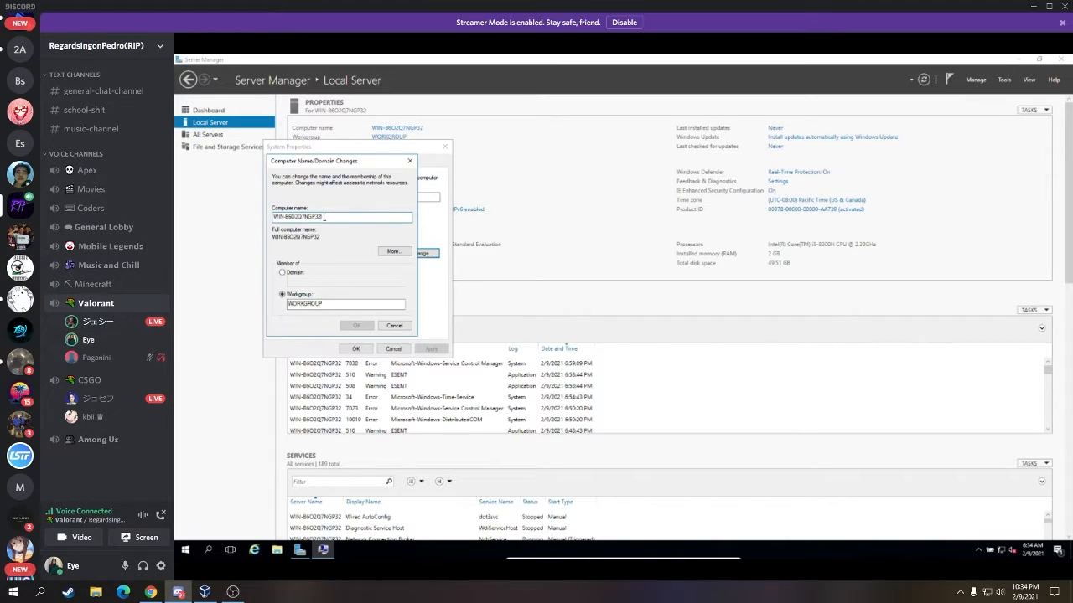
# - Replace the computer name with FHDCADC-PJESRIC01 and confirm it with OK
pyautogui.moveTo(324, 217); pyautogui.dragTo(228, 218)
pyautogui.write('FH')
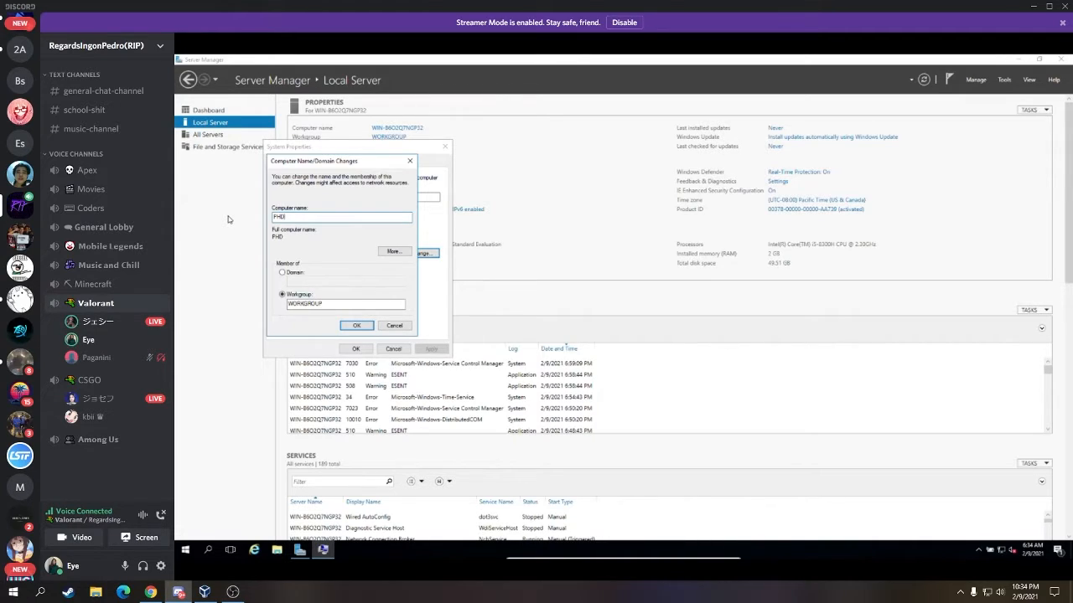
pyautogui.write('D')
pyautogui.write('DC')
pyautogui.write('-')
pyautogui.write('P')
pyautogui.write('JESRIC')
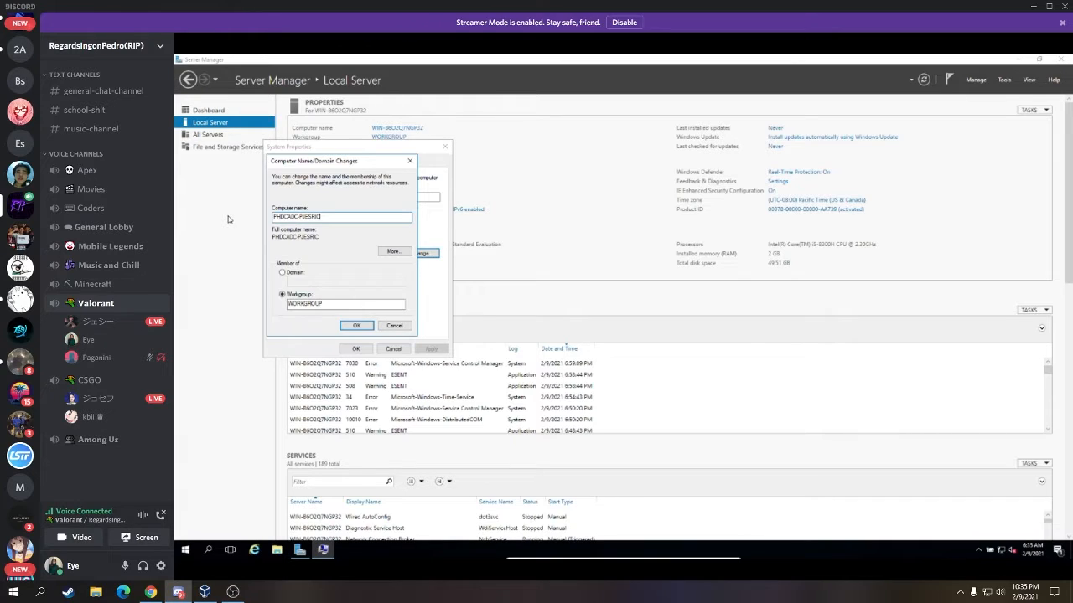
pyautogui.write('01')
pyautogui.click(356, 326)
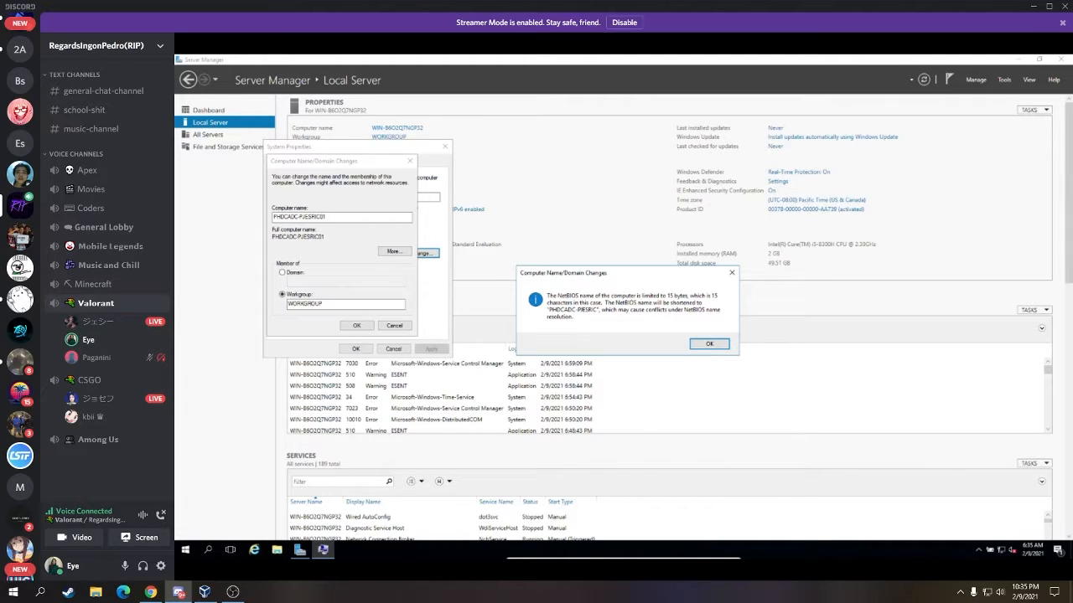
# - Dismiss the NetBIOS warning and restart notice, close System Properties, and choose Restart Now
pyautogui.click(710, 343)
pyautogui.click(732, 273)
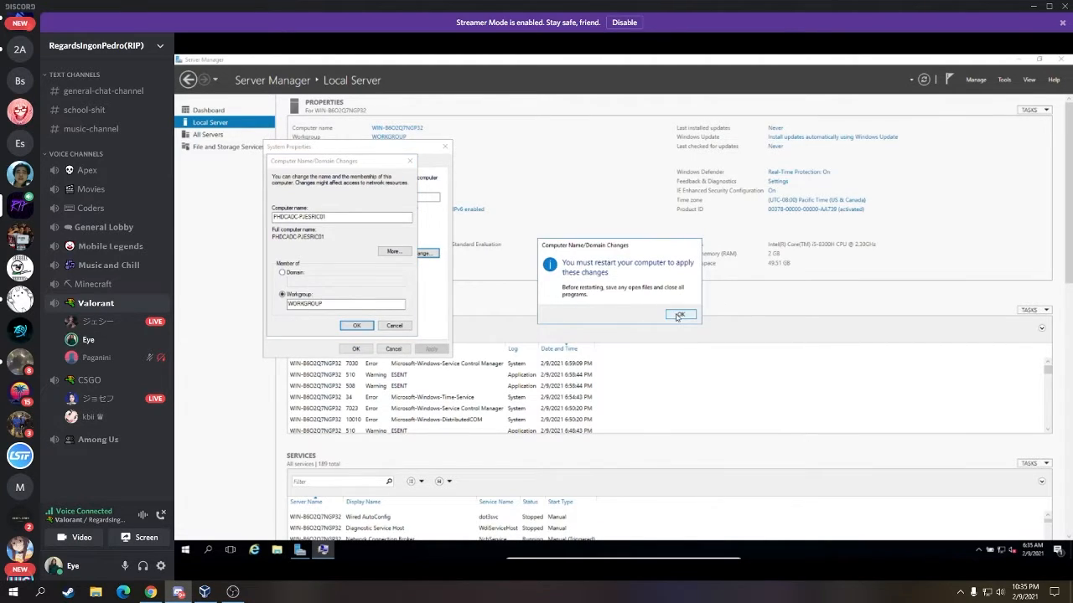
pyautogui.click(679, 315)
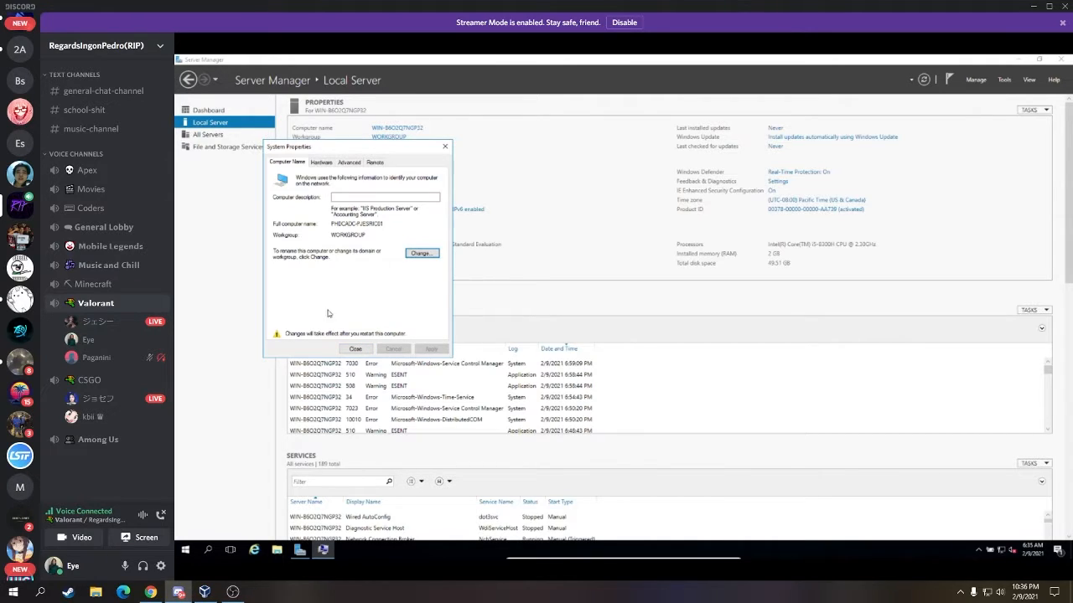
pyautogui.click(356, 349)
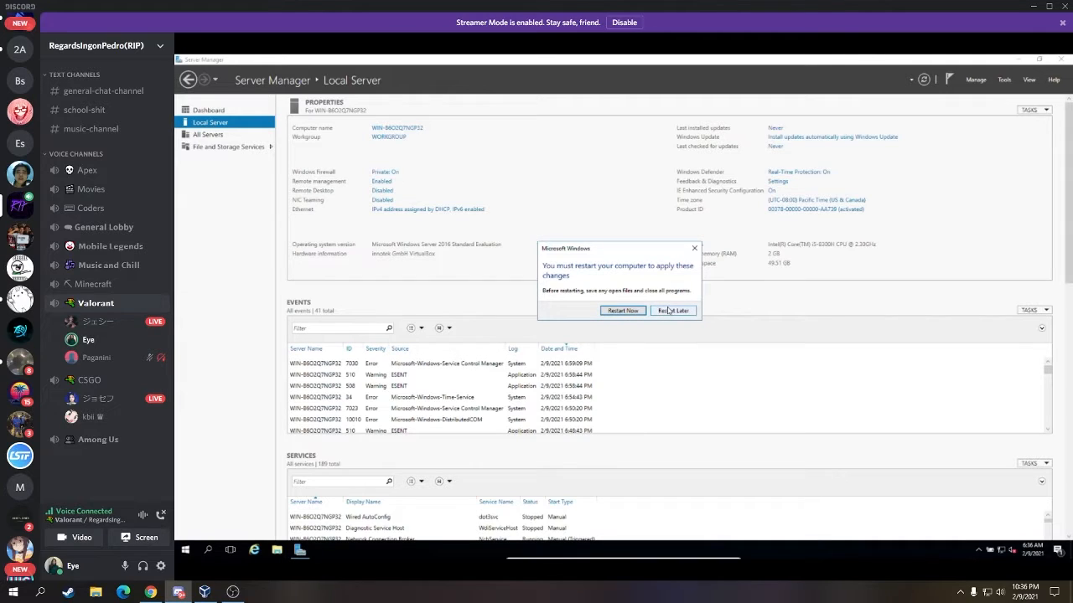
pyautogui.click(622, 310)
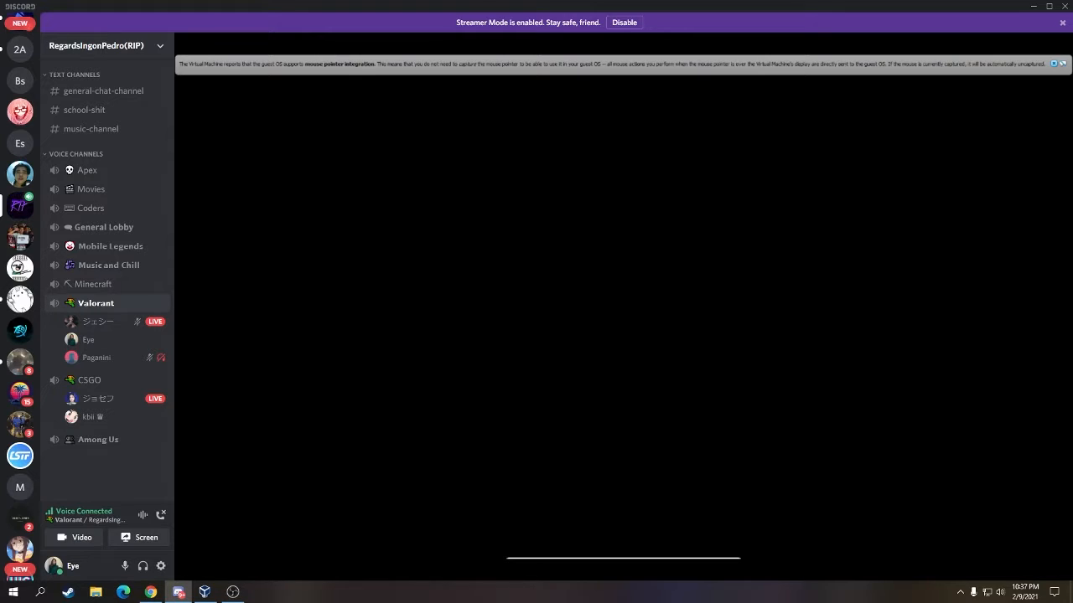
# - Let the rebooted server load Server Manager's Dashboard
pyautogui.click(233, 592)
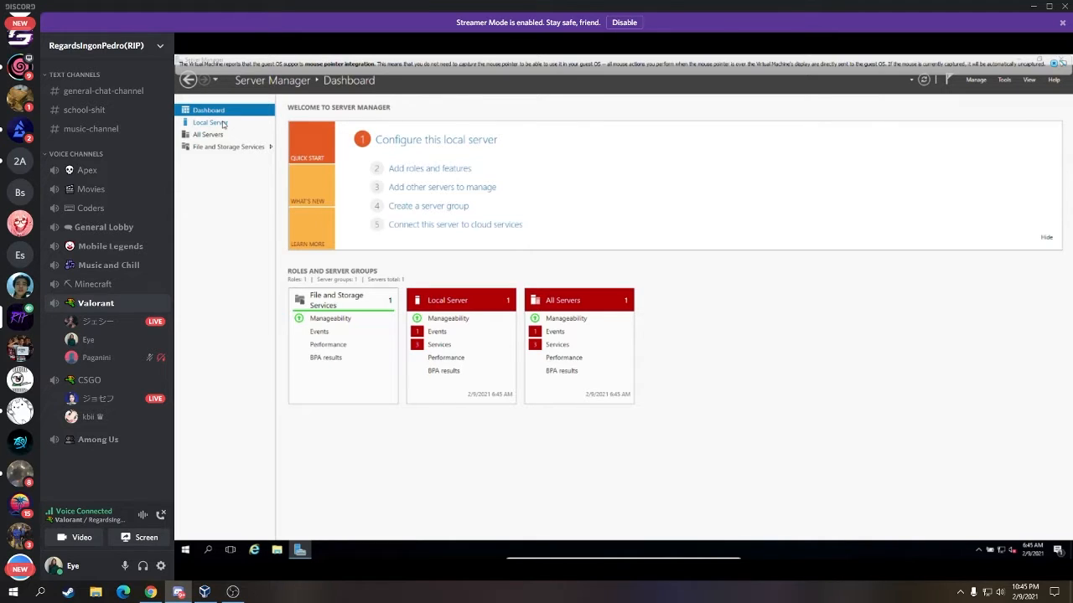
# - Show the Local Server page and bring up the network tray icon's context menu
pyautogui.click(222, 123)
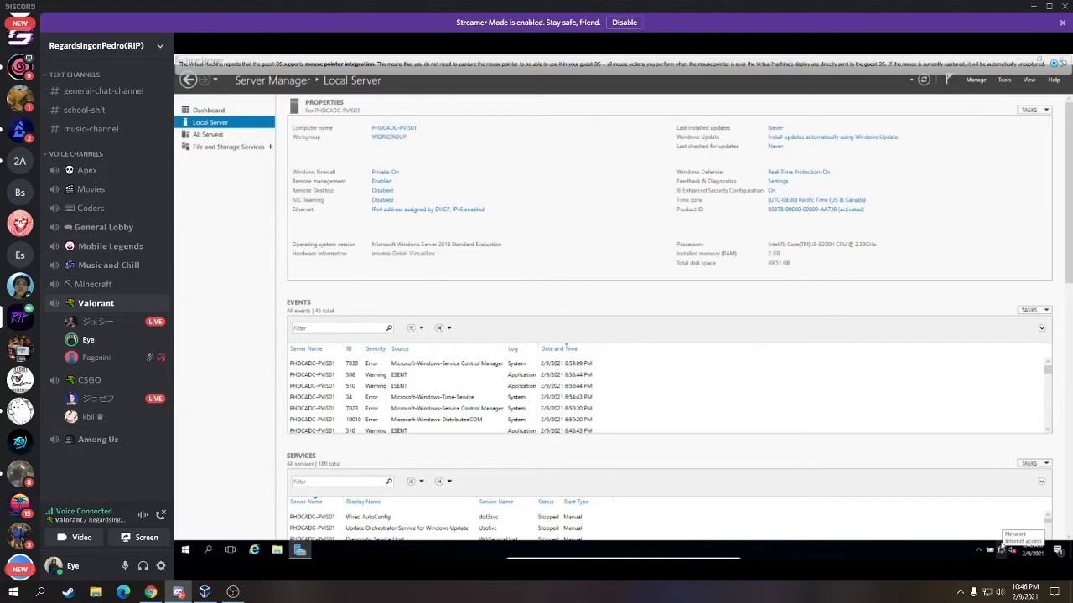
pyautogui.rightClick(1003, 551)
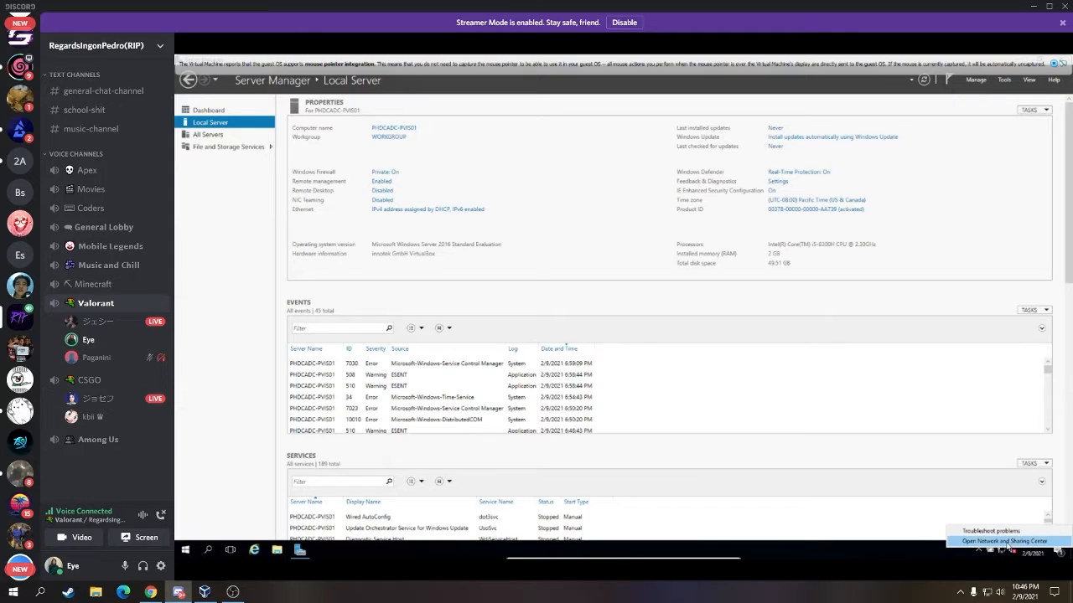
# - Choose Open Network and Sharing Center from the network icon's menu
pyautogui.click(1005, 541)
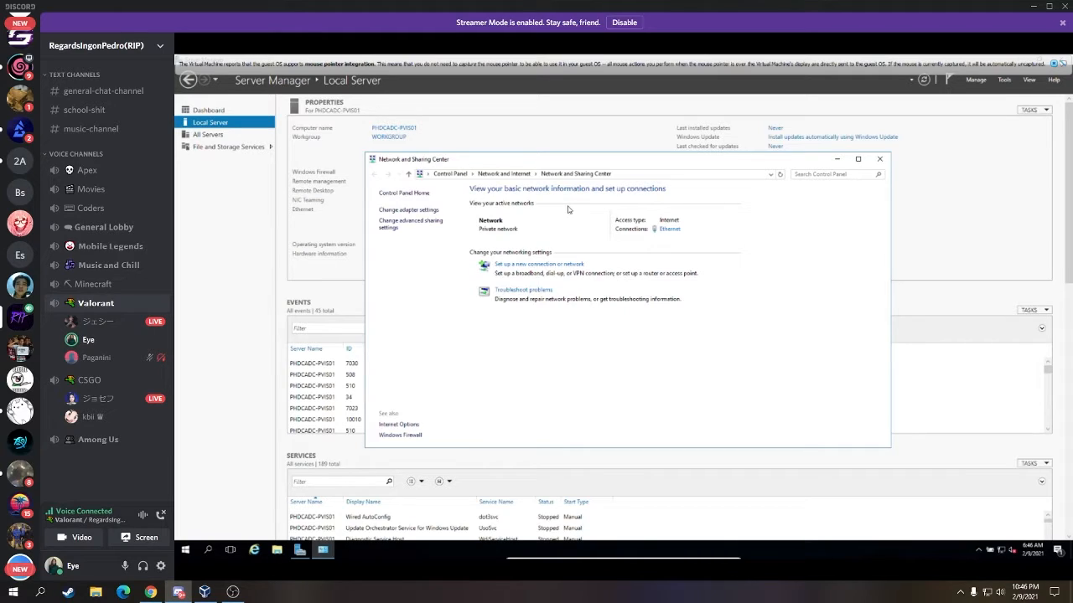
# - Open the Ethernet adapter's Internet Protocol Version 4 (TCP/IPv4) Properties dialog
pyautogui.click(670, 230)
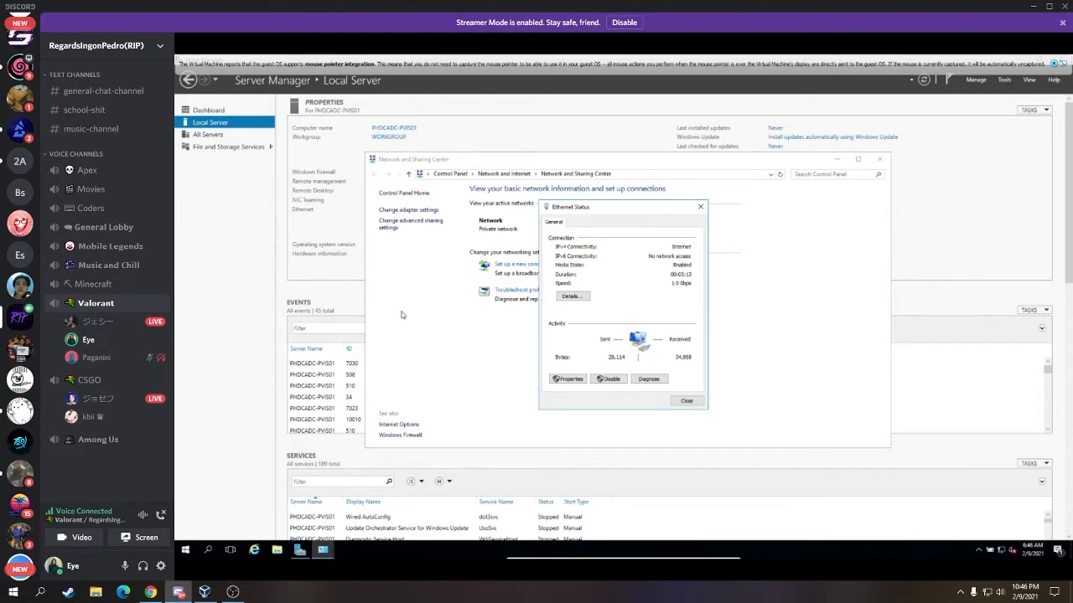
pyautogui.click(573, 382)
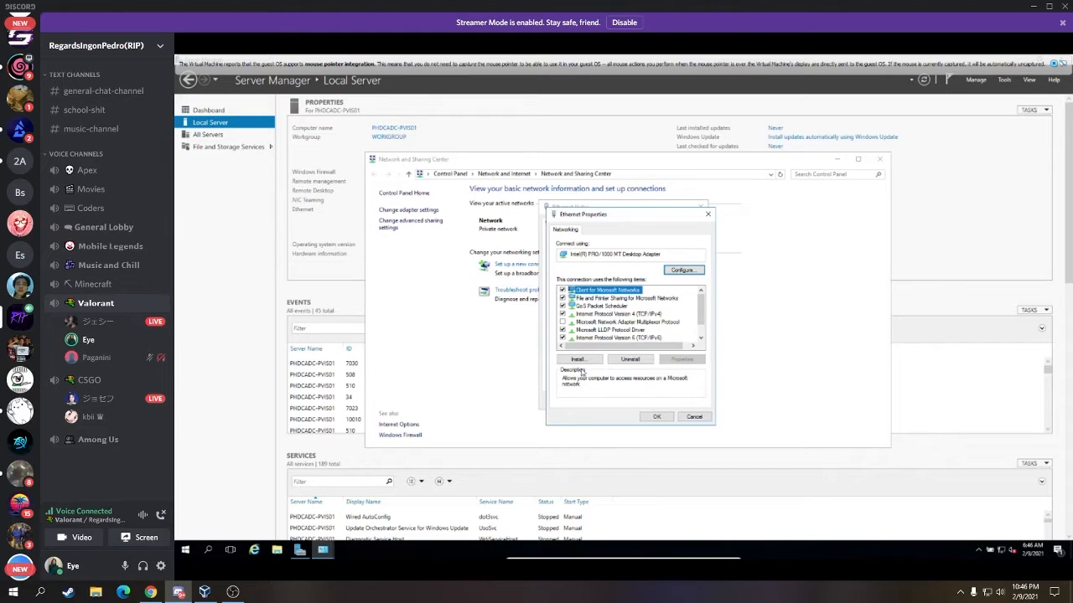
pyautogui.click(629, 315)
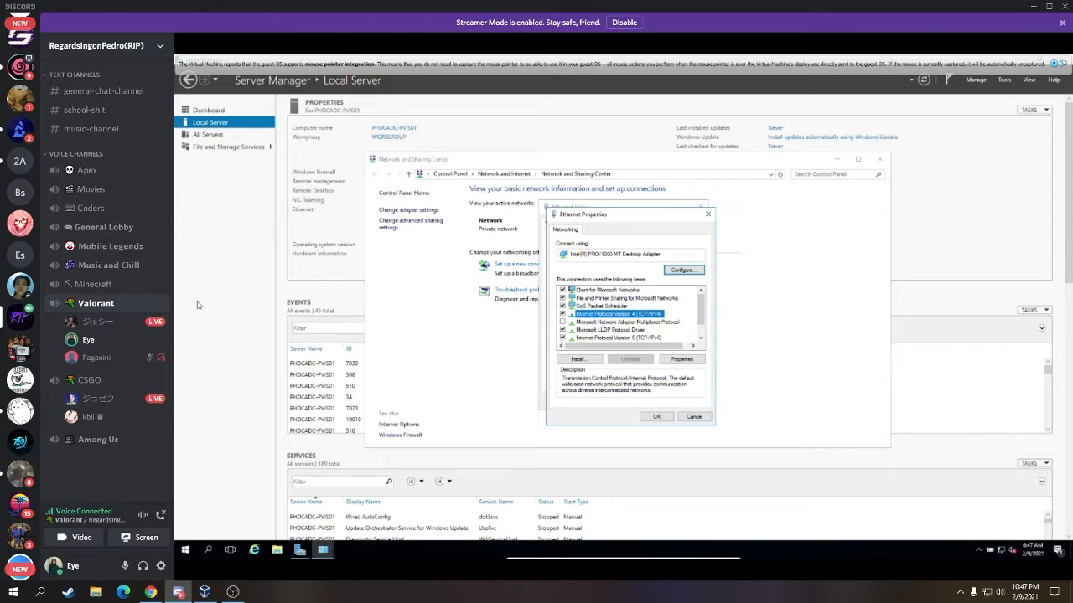
pyautogui.click(675, 360)
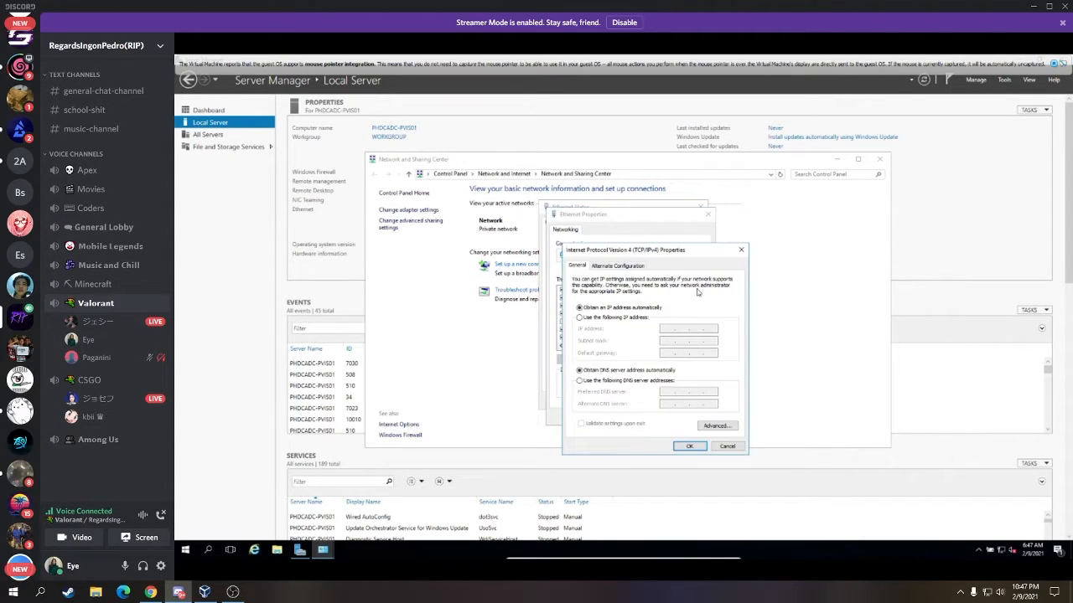
pyautogui.moveTo(692, 252); pyautogui.dragTo(583, 205)
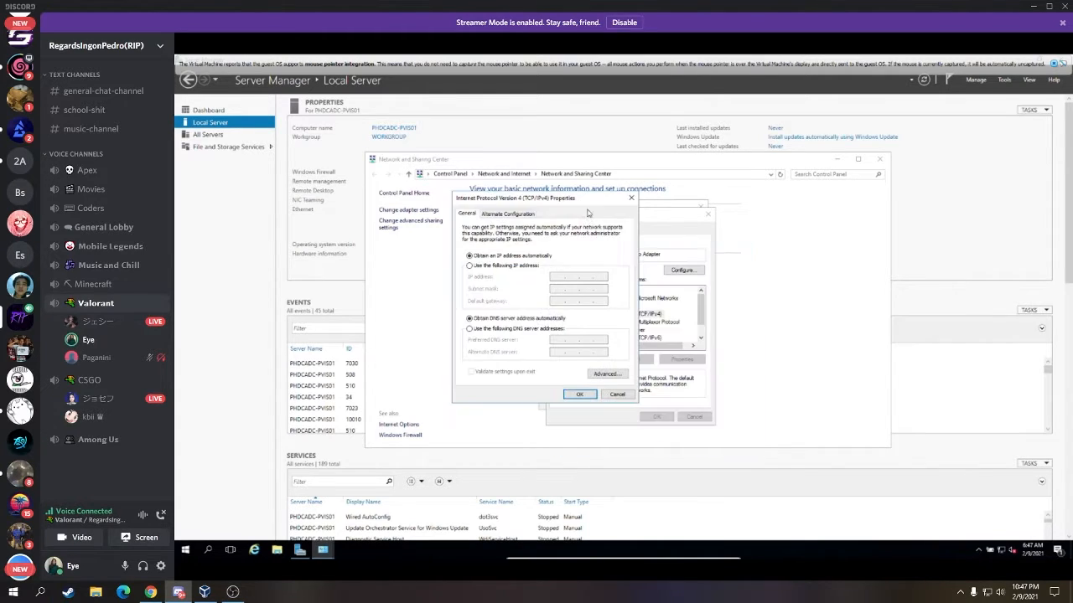
# - Switch to a manual IP address and enter 10.10.10.10
pyautogui.click(504, 268)
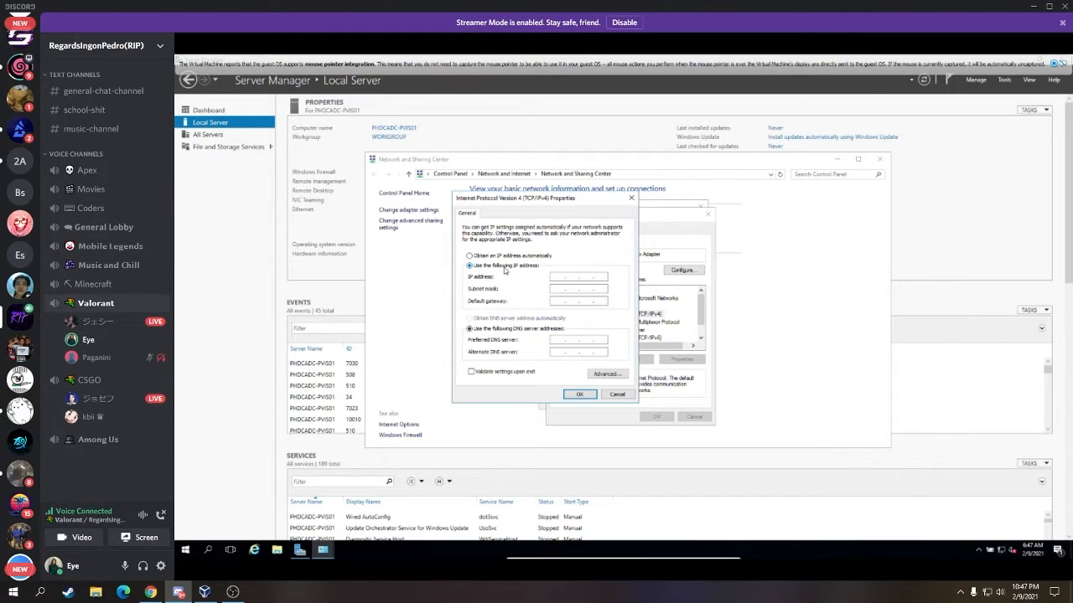
pyautogui.click(576, 278)
pyautogui.write('10...')
pyautogui.press('Tab')
pyautogui.click(575, 277)
pyautogui.write('101')
pyautogui.press('BackSpace')
pyautogui.press('Tab')
pyautogui.click(589, 276)
pyautogui.write('10.')
pyautogui.click(601, 276)
pyautogui.write('10')
pyautogui.write('55255')
pyautogui.write('255 . 255 . 255 . 255')
# - Change the subnet mask to 255.255.255.0 and begin the default gateway with 10.10
pyautogui.doubleClick(601, 289)
pyautogui.doubleClick(601, 289)
pyautogui.doubleClick(602, 289)
pyautogui.write('0')
pyautogui.click(566, 299)
pyautogui.write('101')
pyautogui.press('BackSpace')
pyautogui.write('10')
pyautogui.press('Tab')
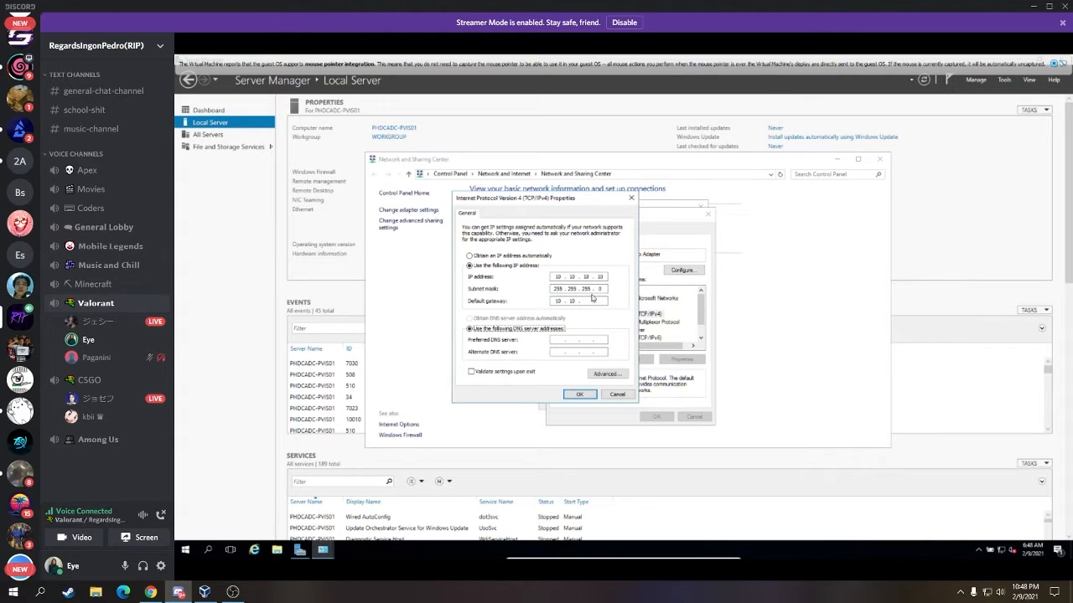
# - Complete gateway 10.10.10.1, set DNS servers 127.0.0.1 and 8.8.8.8, and confirm with OK
pyautogui.click(589, 300)
pyautogui.write('10 . 10')
pyautogui.click(564, 340)
pyautogui.write('127 . 0 . 0 . 1')
pyautogui.click(559, 351)
pyautogui.write('8 . 8 . 8 ')
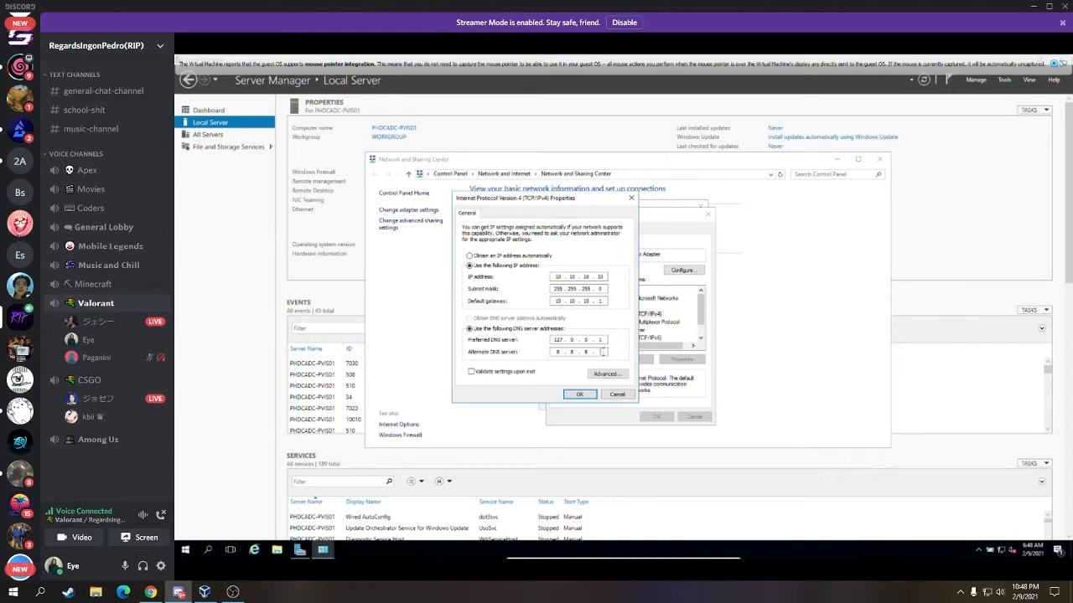
pyautogui.write('. 8')
pyautogui.click(586, 398)
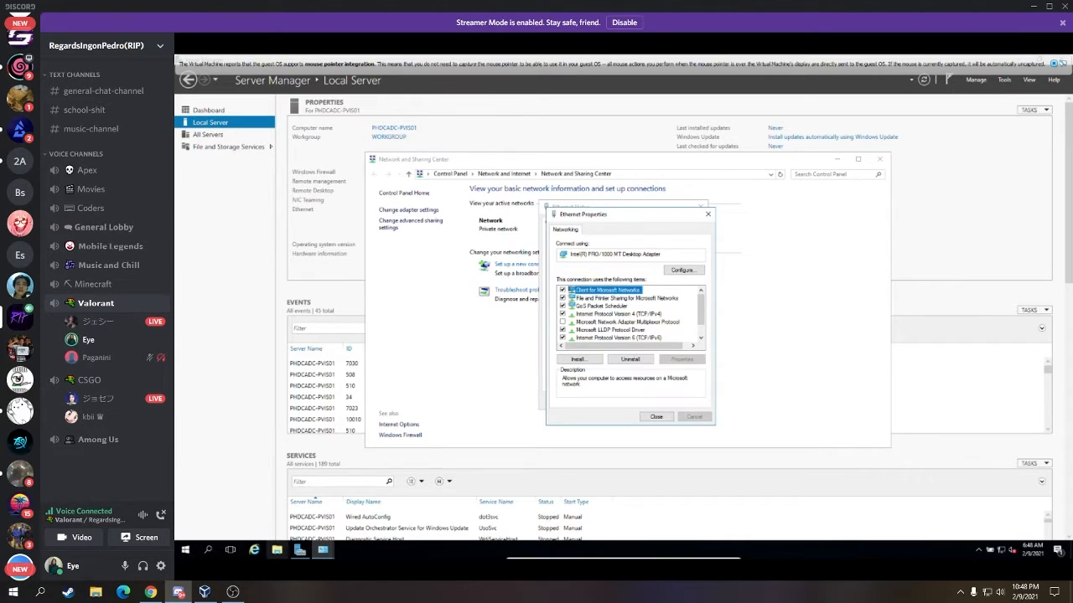
# - Open the guest's Start menu and search for cmd
pyautogui.click(187, 550)
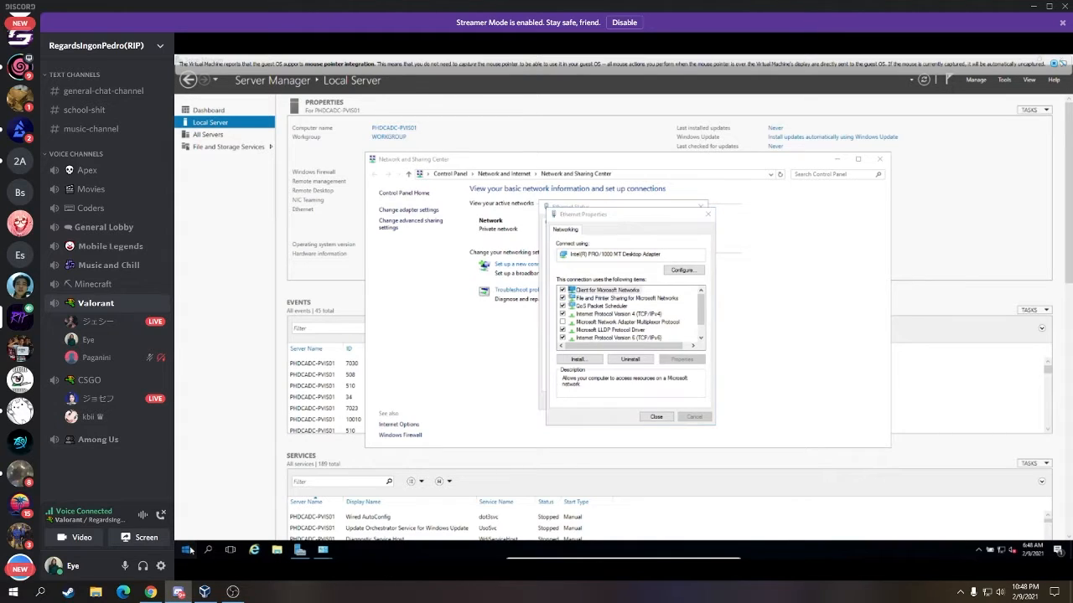
pyautogui.click(188, 550)
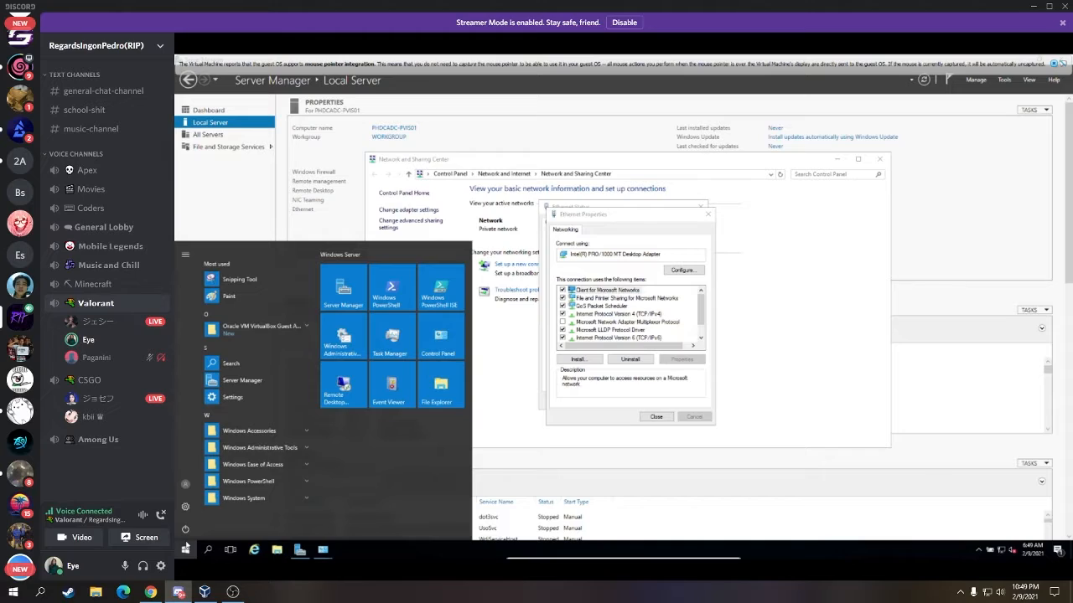
pyautogui.click(185, 549)
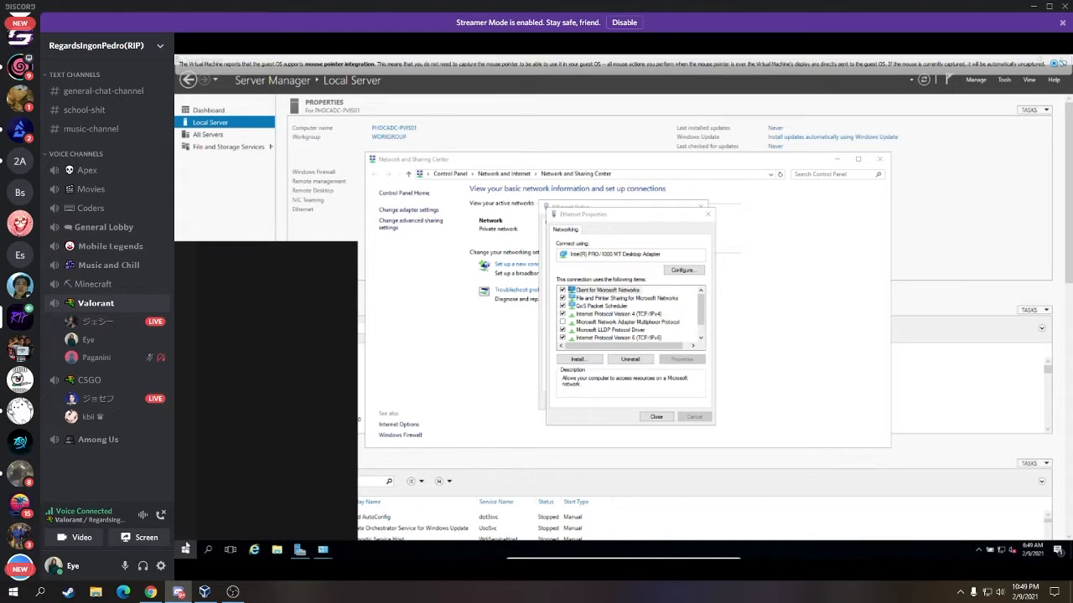
pyautogui.click(185, 549)
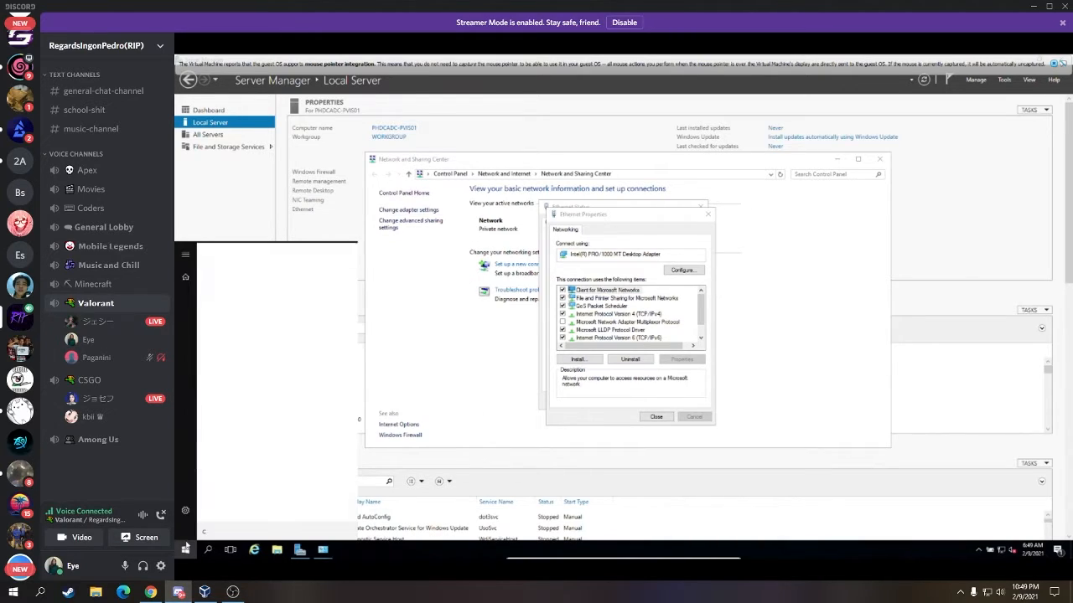
pyautogui.write('cmd')
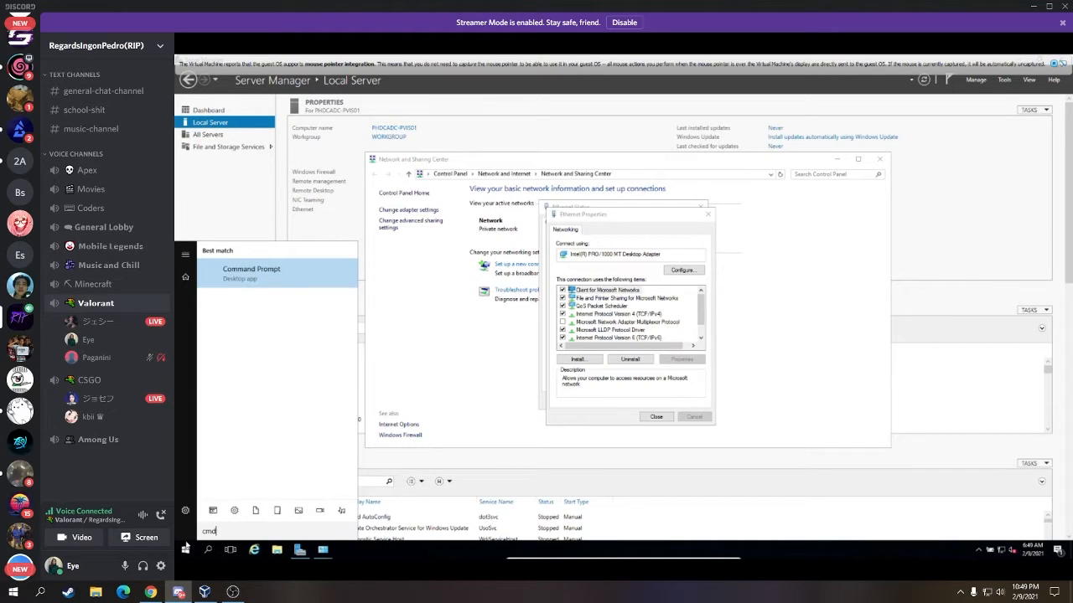
# - Launch Command Prompt and ping 8.8.8.8 to test connectivity
pyautogui.click(268, 276)
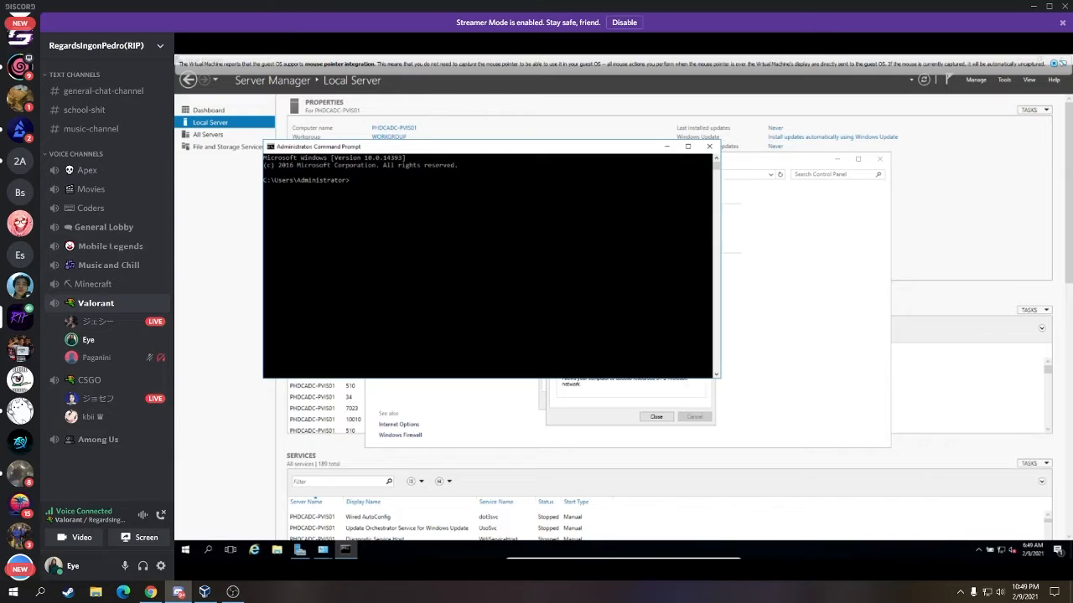
pyautogui.click(511, 299)
pyautogui.write('ping 8.8.8.8')
pyautogui.press('Return')
# - Bring Server Manager's Local Server page back to the front
pyautogui.click(346, 550)
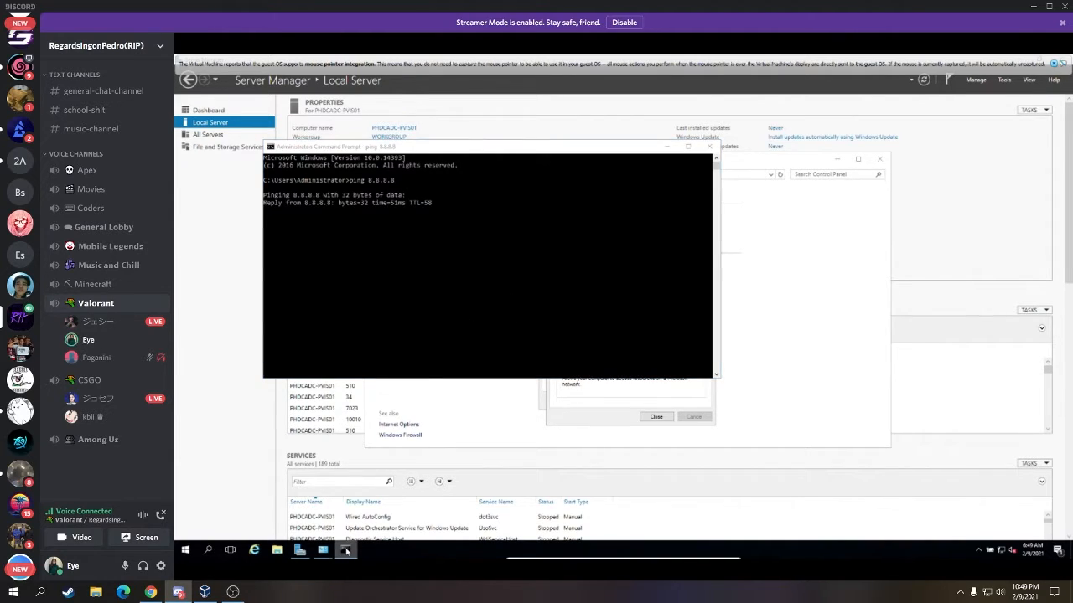
pyautogui.rightClick(346, 550)
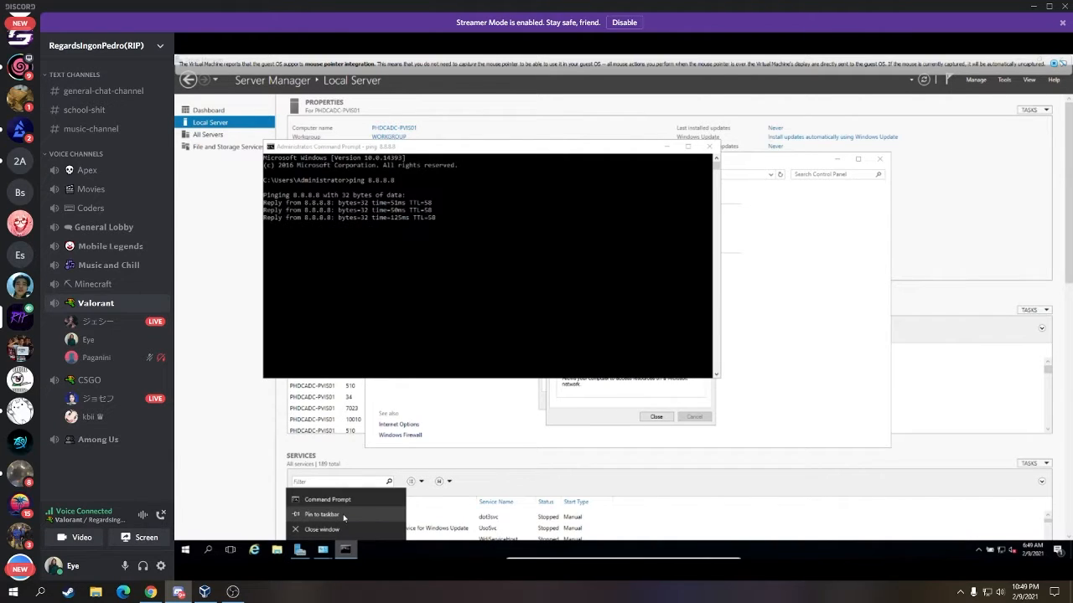
pyautogui.click(444, 289)
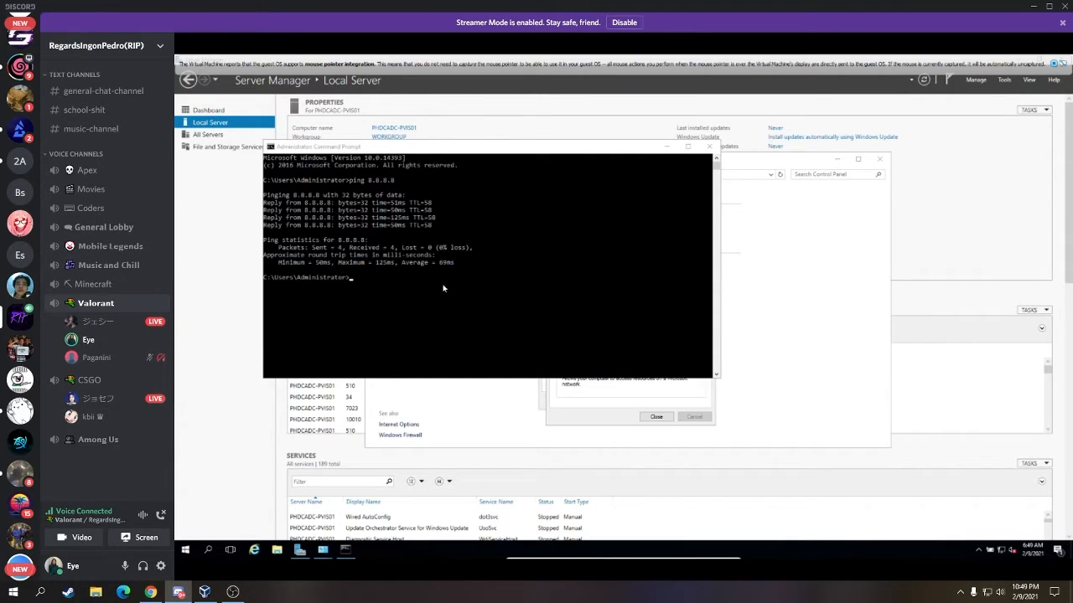
pyautogui.click(443, 288)
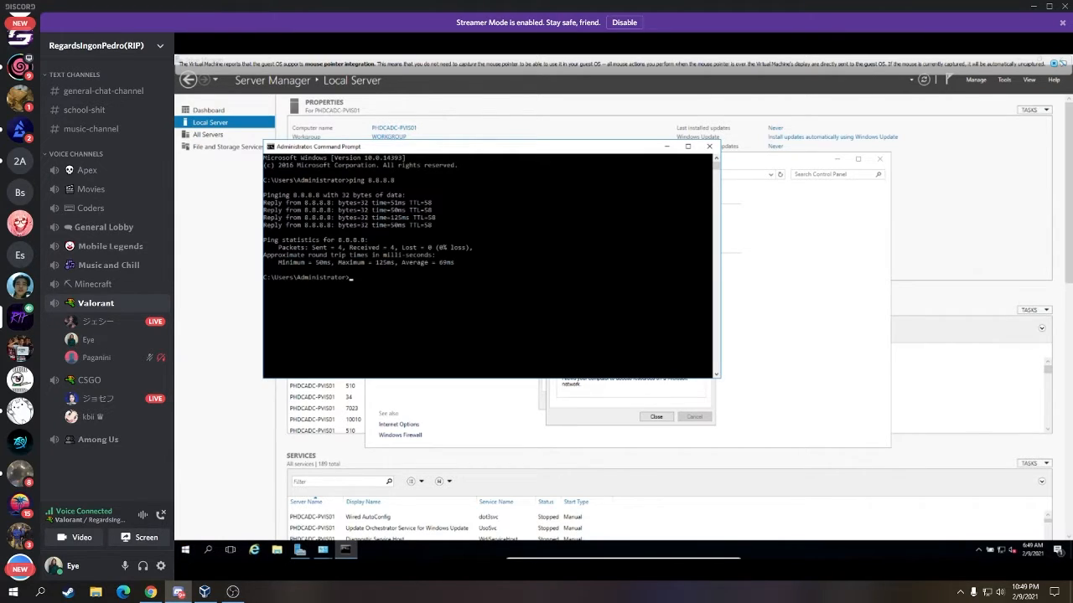
pyautogui.click(235, 422)
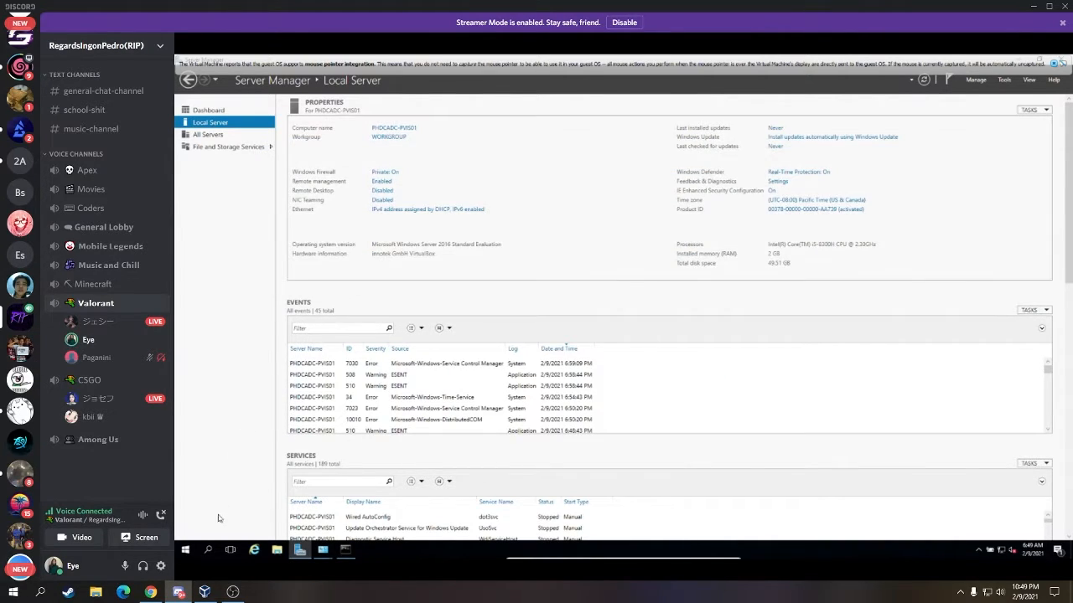
# - Restart the server from the Start power menu with reason Other (Unplanned)
pyautogui.click(187, 550)
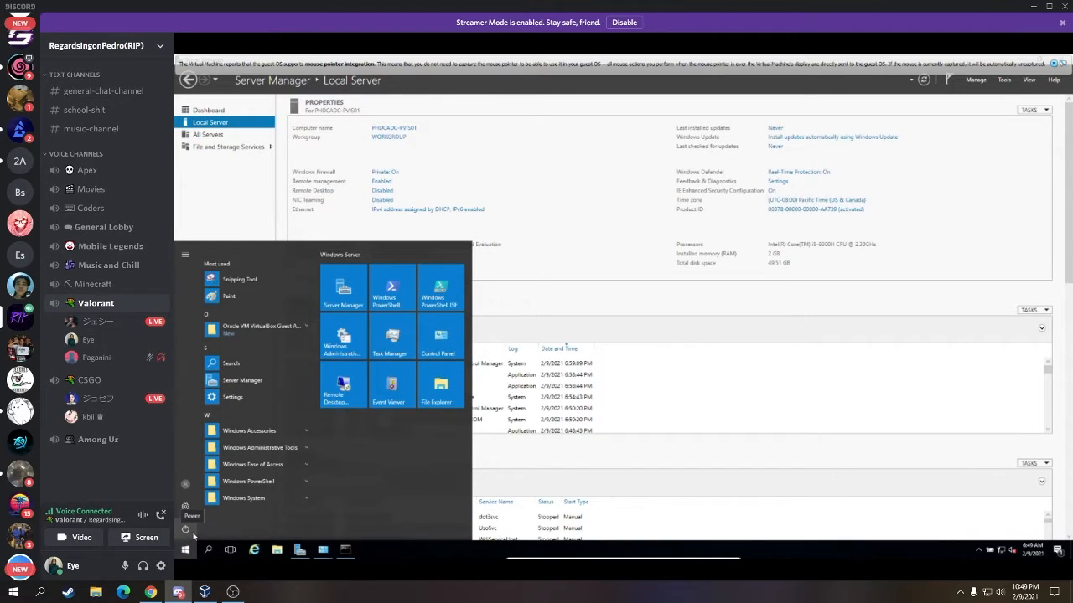
pyautogui.click(192, 534)
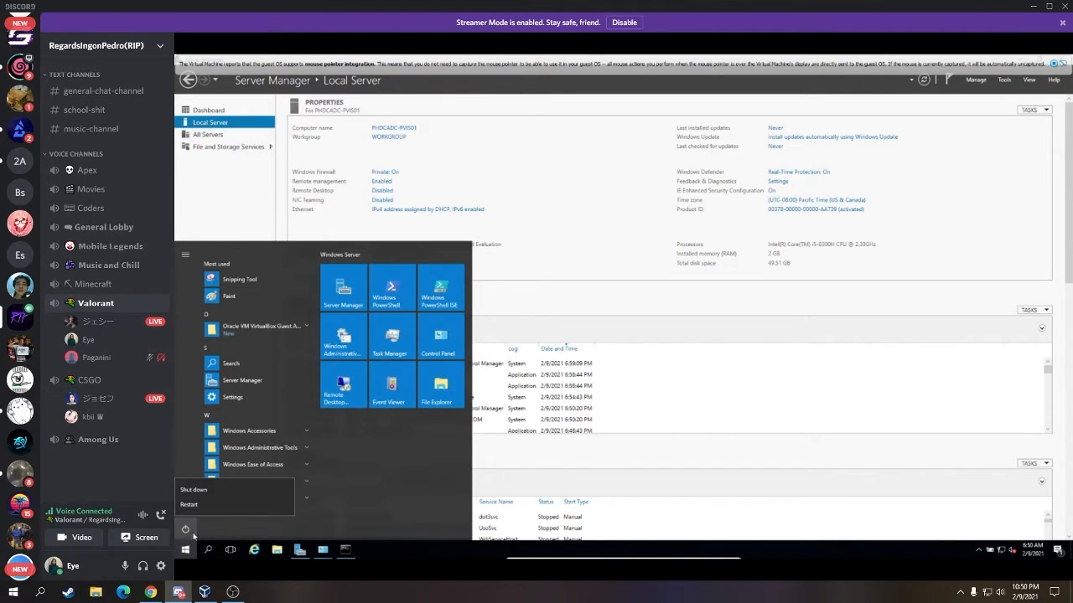
pyautogui.click(230, 503)
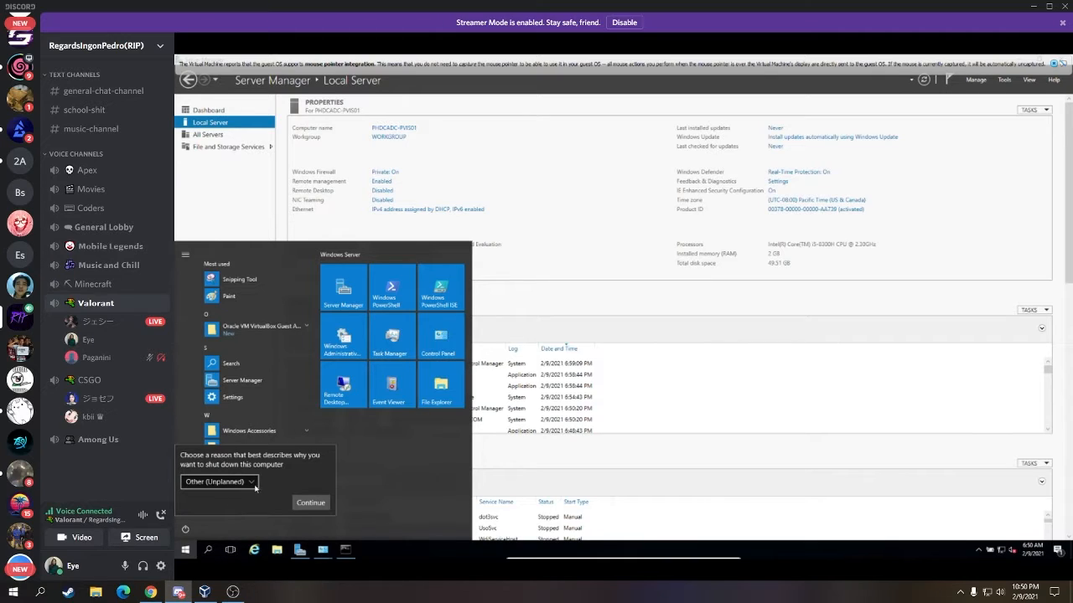
pyautogui.click(244, 483)
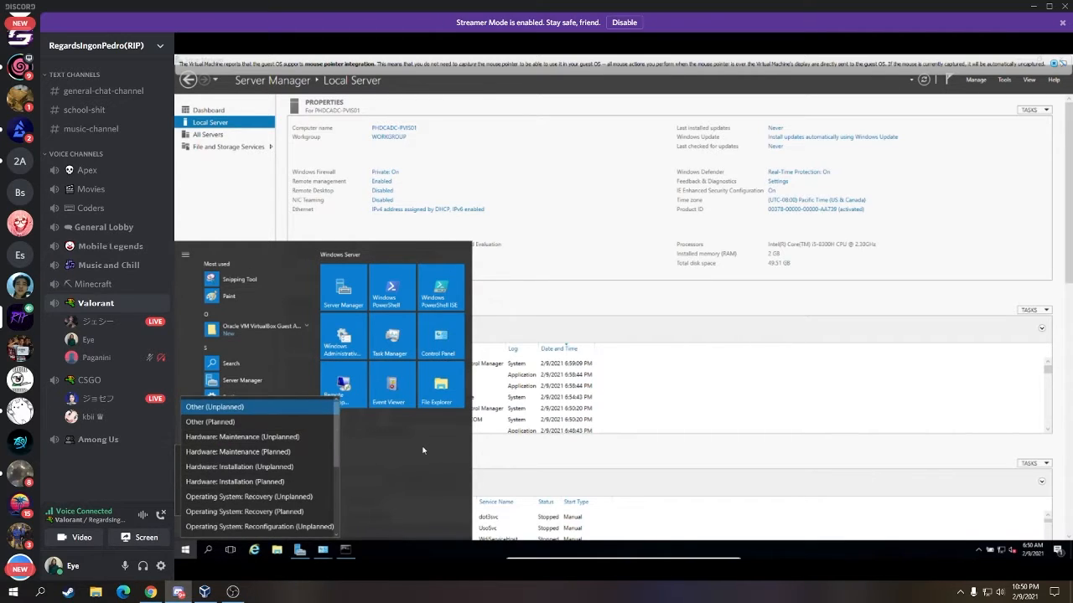
pyautogui.click(293, 408)
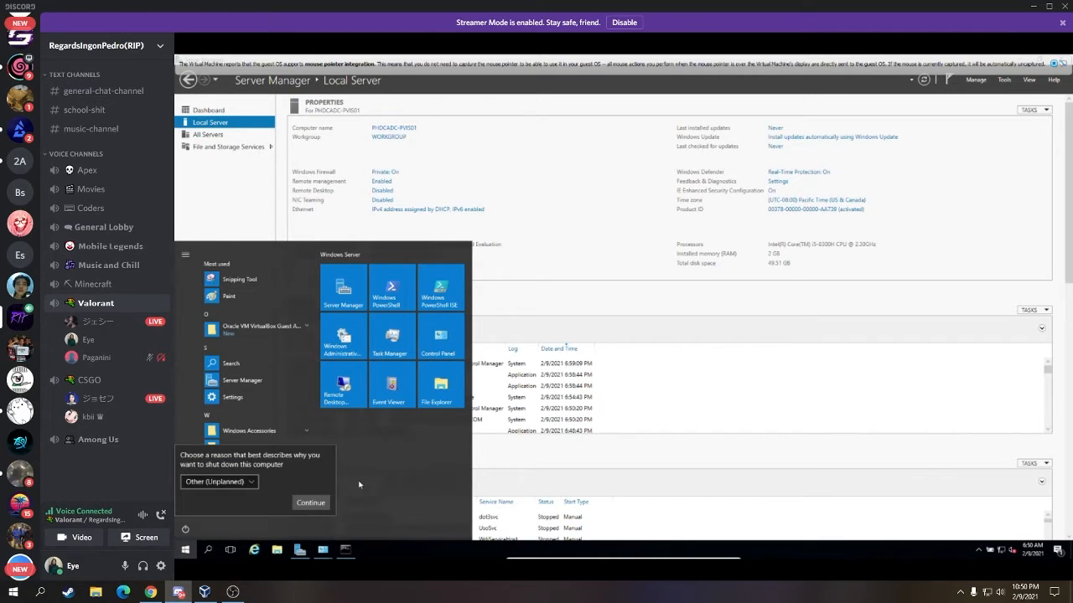
pyautogui.click(320, 504)
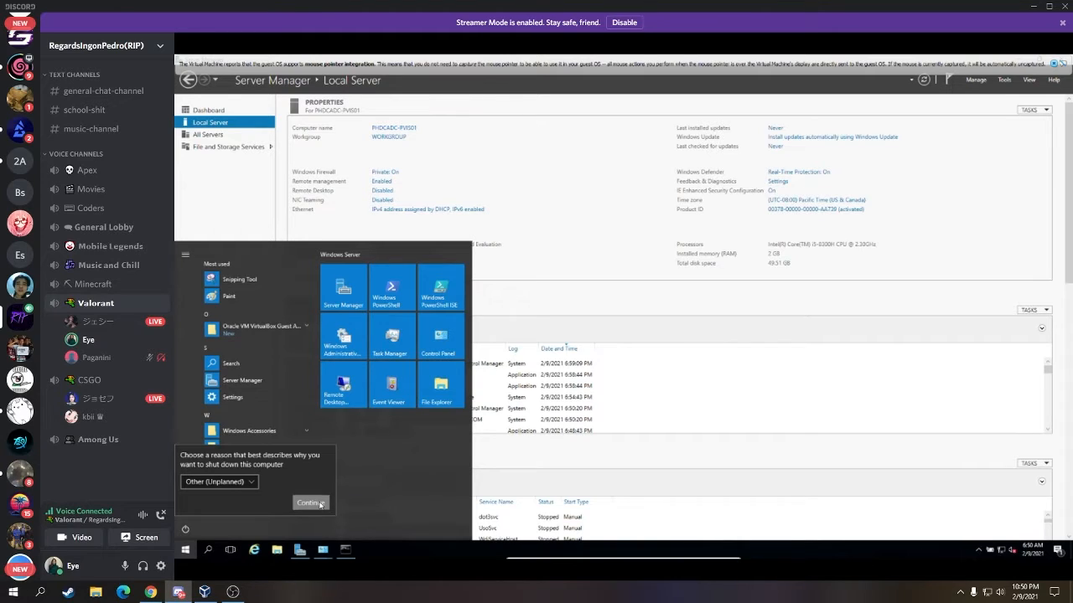
pyautogui.click(185, 529)
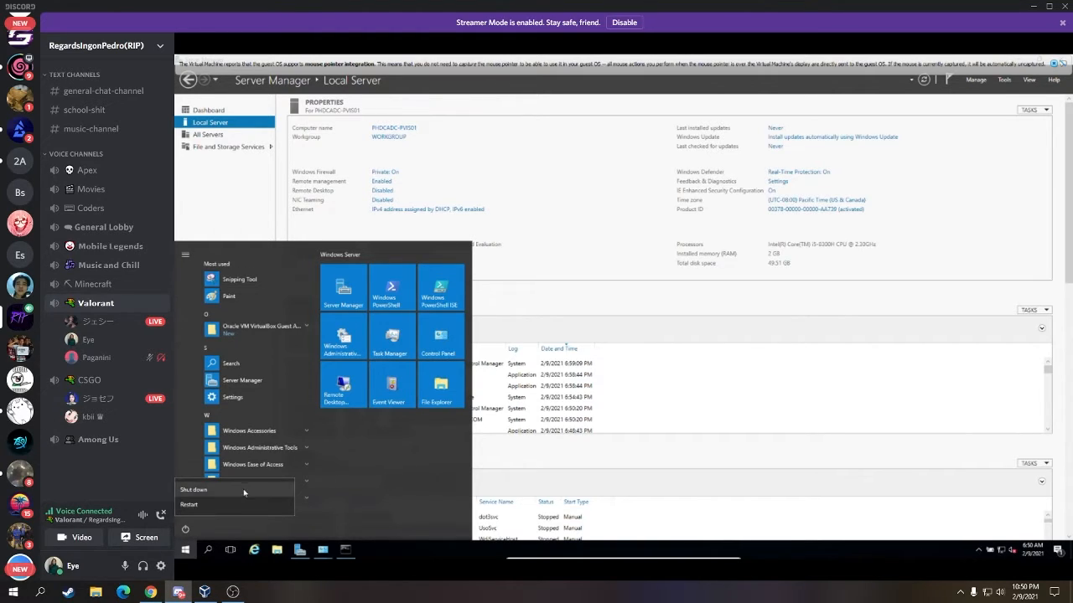
pyautogui.click(212, 504)
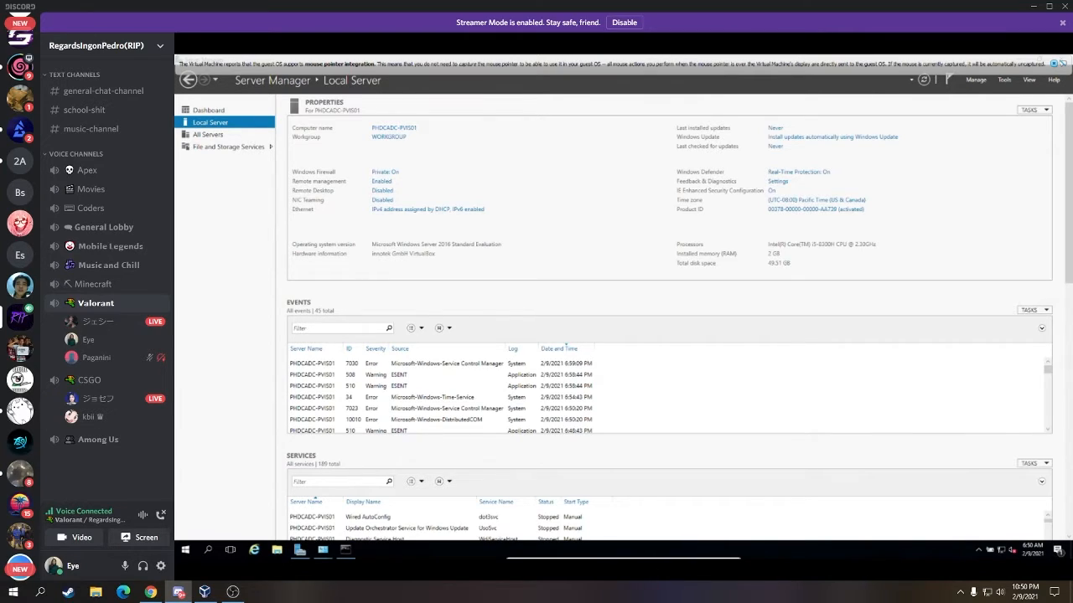
# - Let the Windows Server guest restart through the VirtualBox boot splash and log back in
pyautogui.moveTo(709, 427)
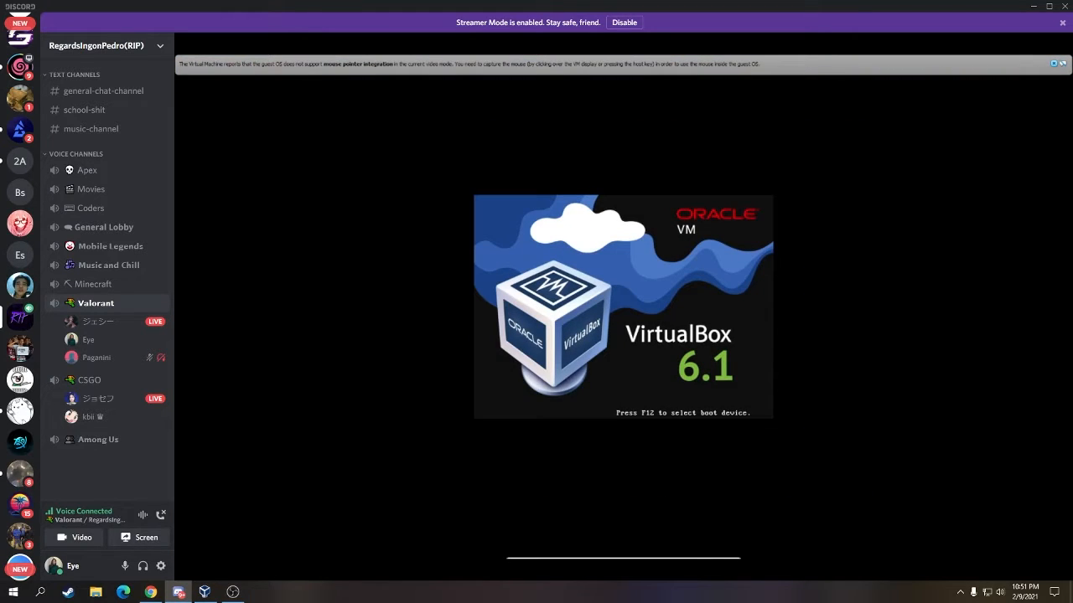
pyautogui.click(232, 591)
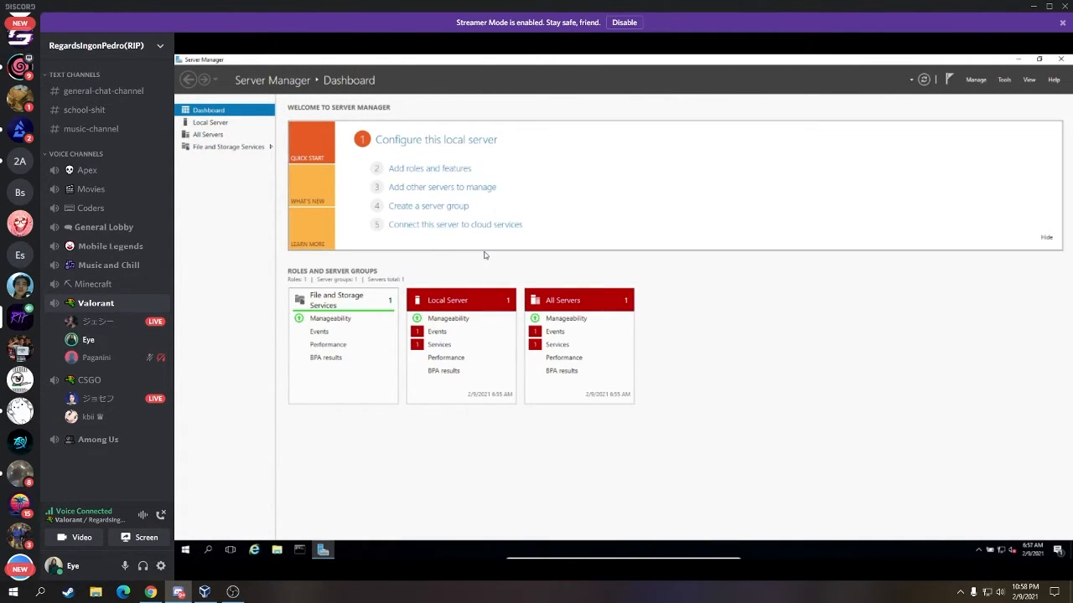
# - Show the Local Server page in Server Manager and open the Manage menu
pyautogui.click(218, 124)
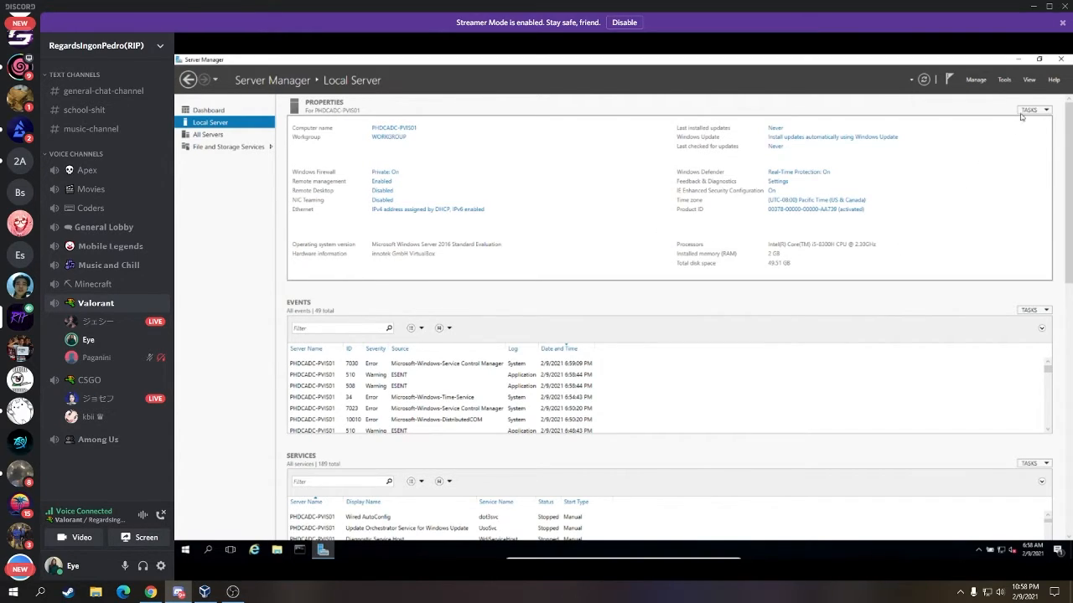
pyautogui.click(976, 81)
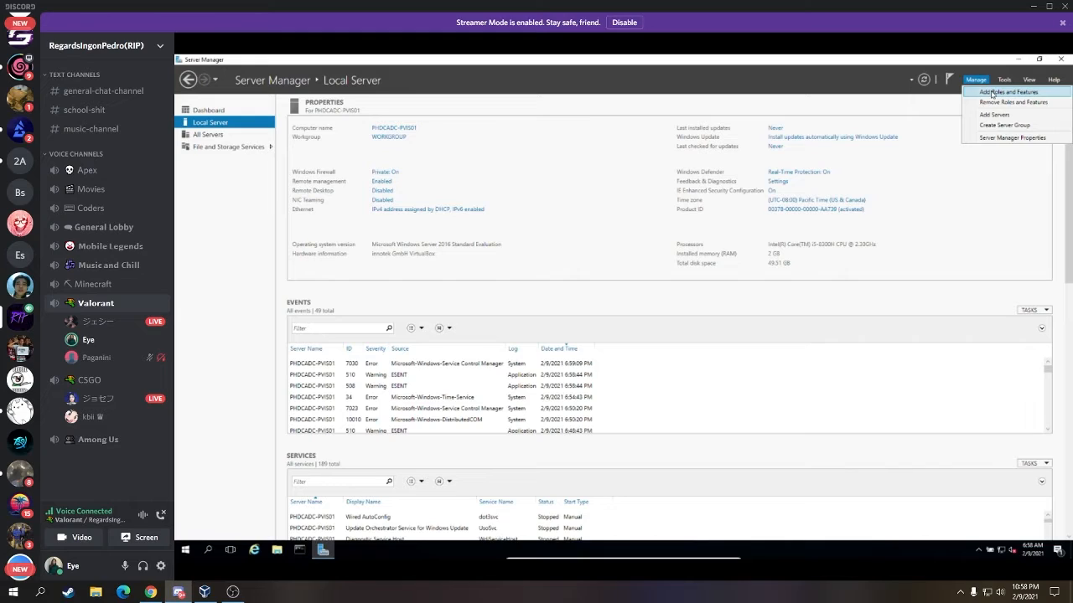
# - Launch Add Roles and Features with role-based installation and PHDCADC-PVIS01 as the destination
pyautogui.click(991, 94)
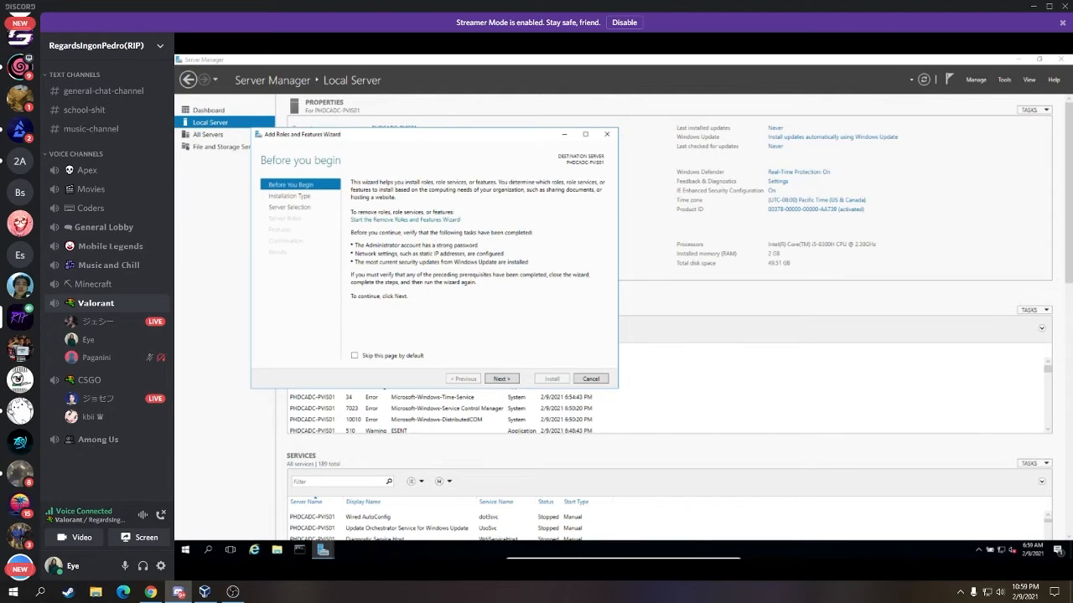
pyautogui.click(504, 380)
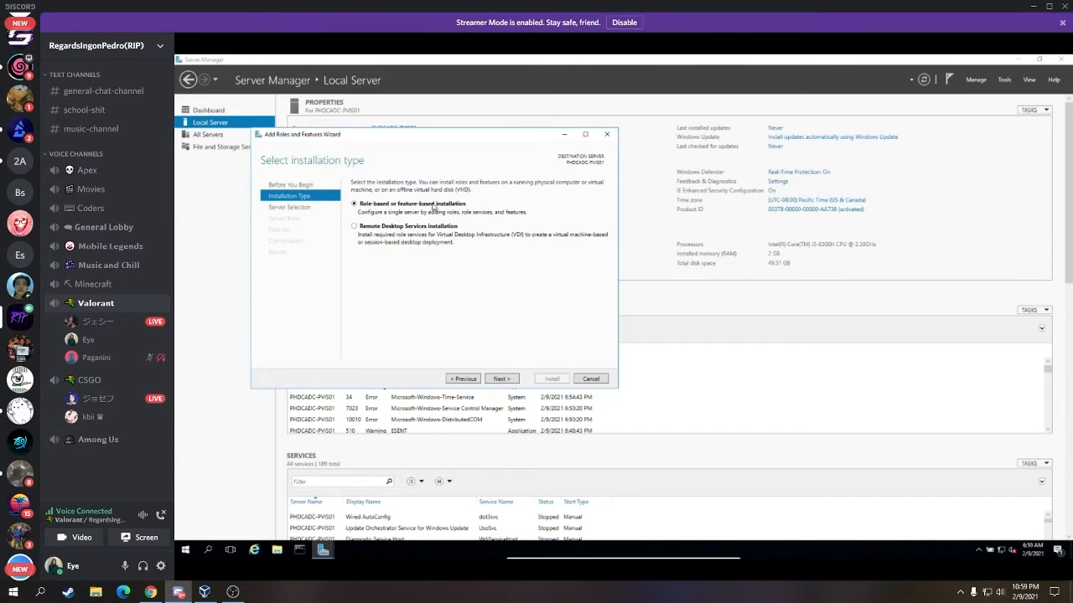
pyautogui.click(517, 379)
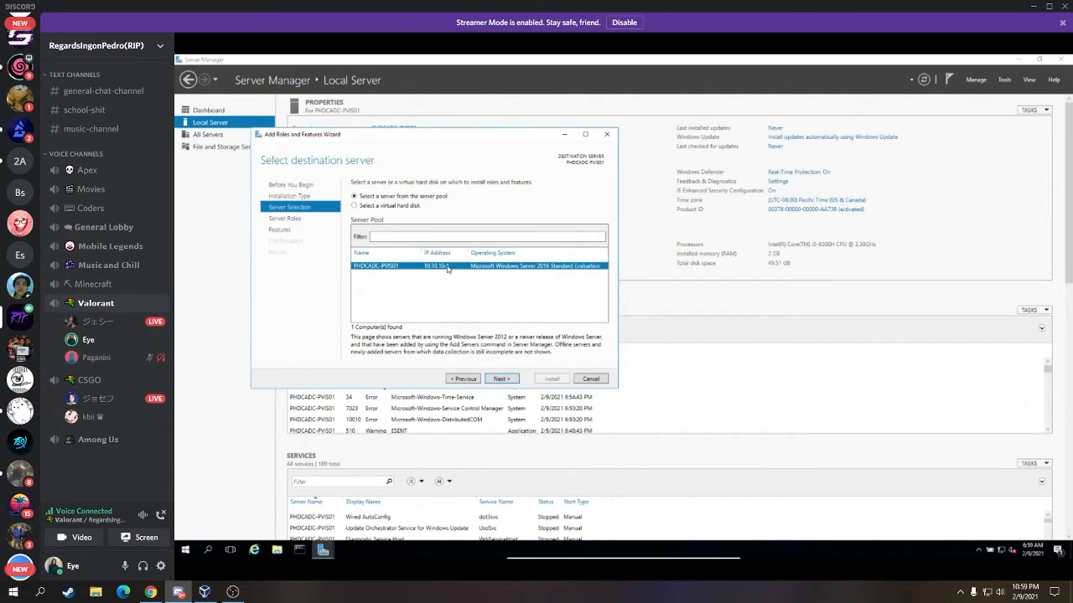
pyautogui.click(503, 380)
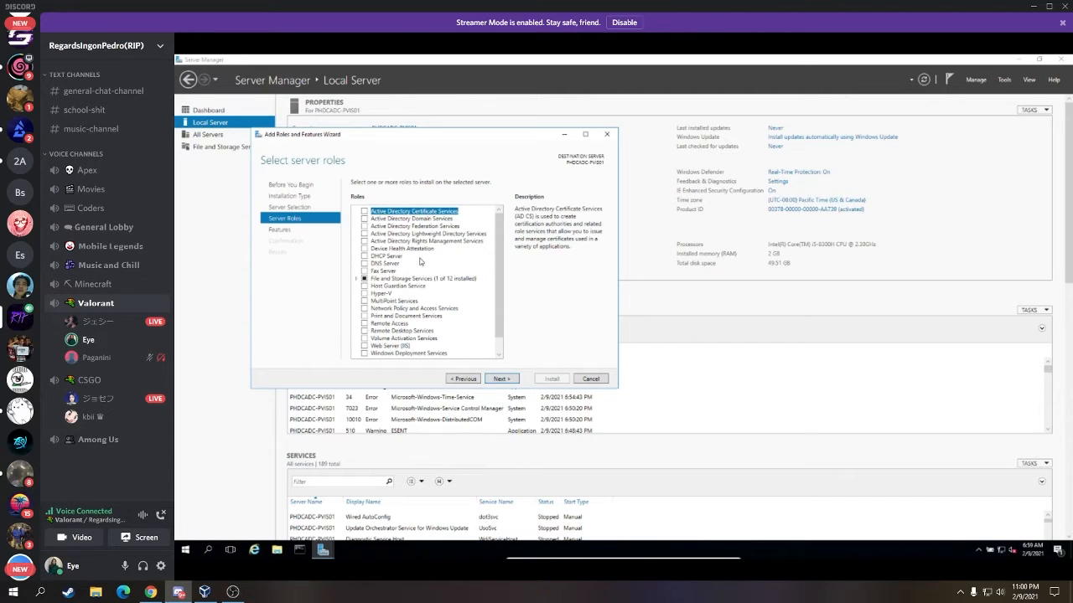
# - Tick the DHCP Server role and include its DHCP management tools
pyautogui.click(400, 257)
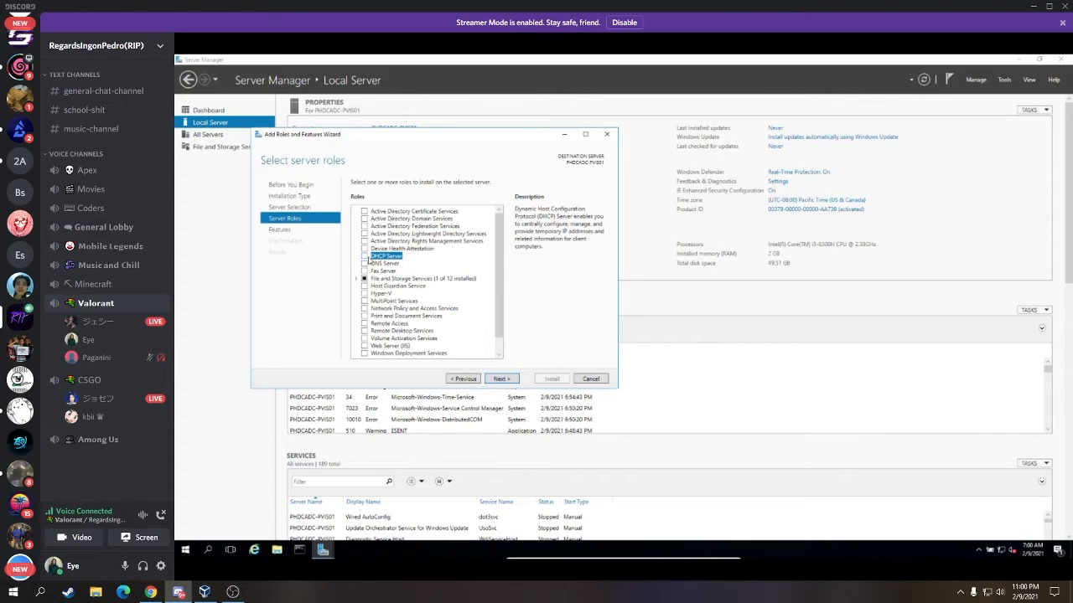
pyautogui.click(364, 256)
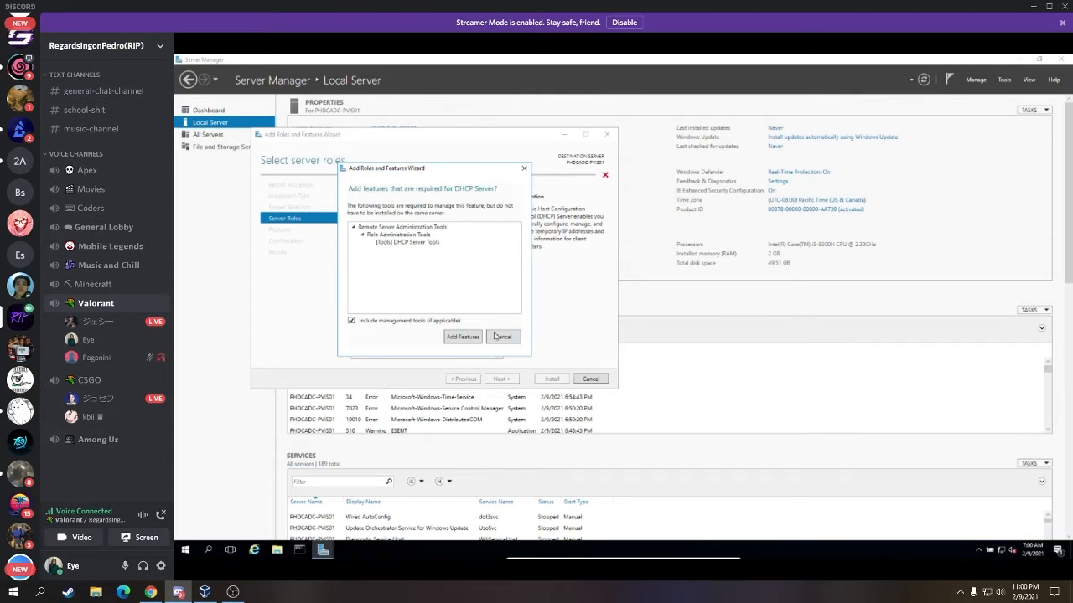
pyautogui.click(471, 339)
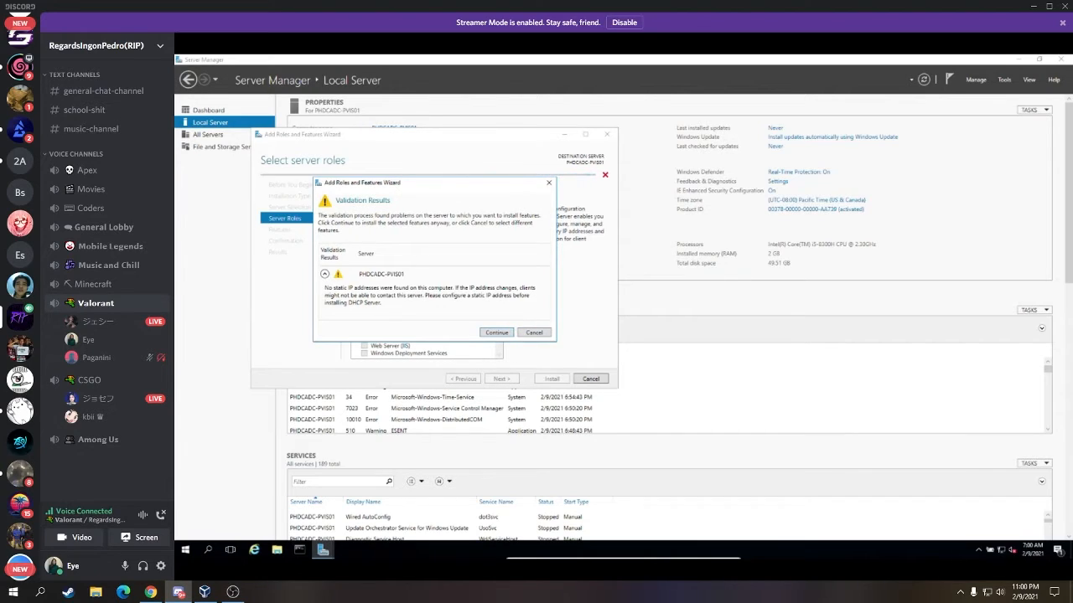
# - Accept the no-static-IP warning and advance to the DHCP Server information page
pyautogui.click(505, 333)
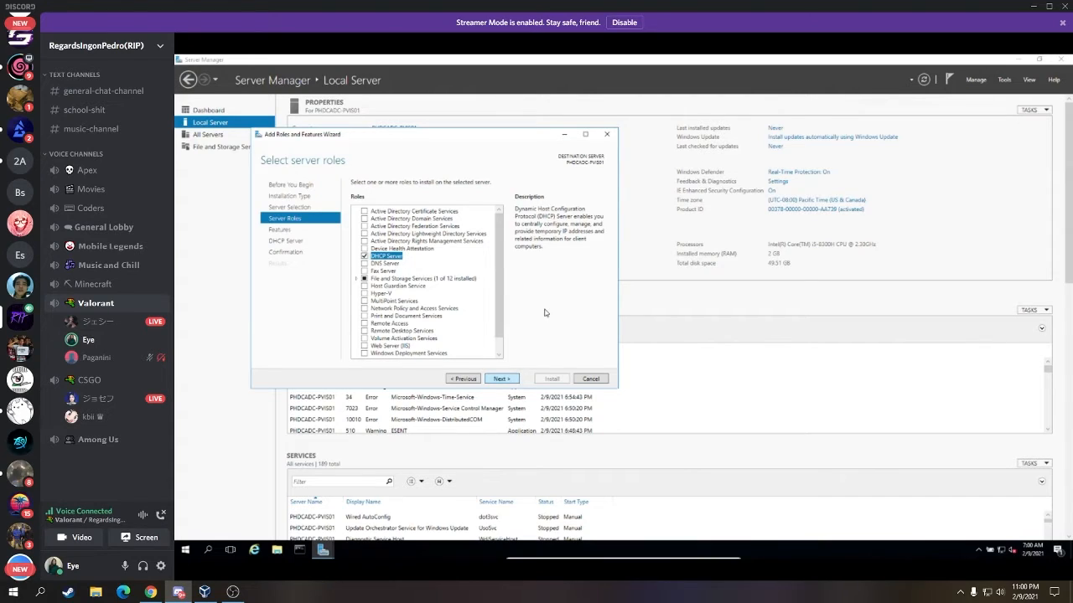
pyautogui.click(311, 242)
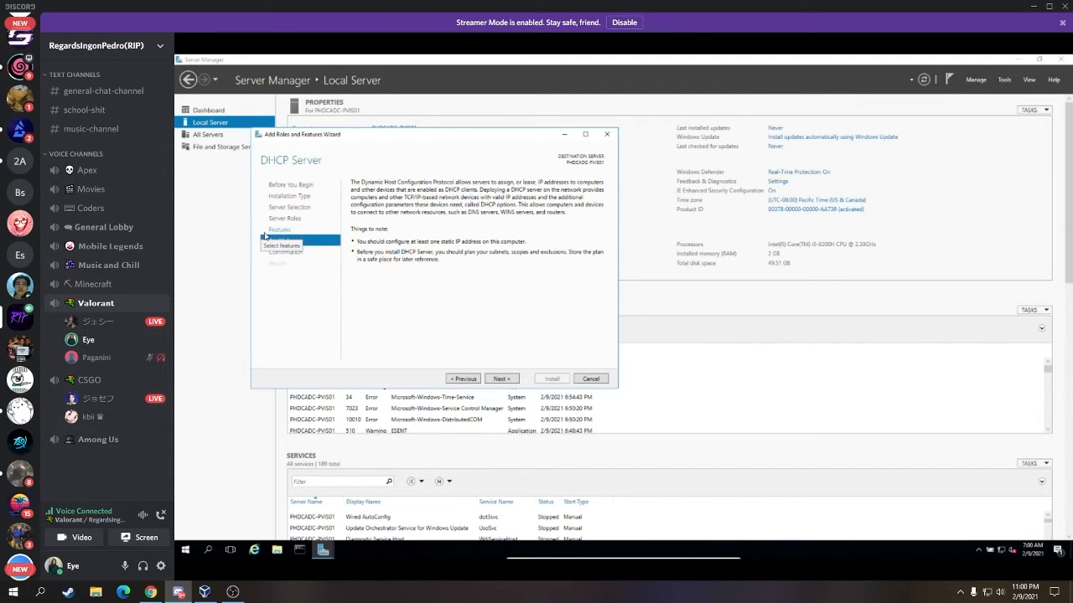
# - Review the features, then enable automatic restart if required on Confirm installation selections
pyautogui.click(506, 381)
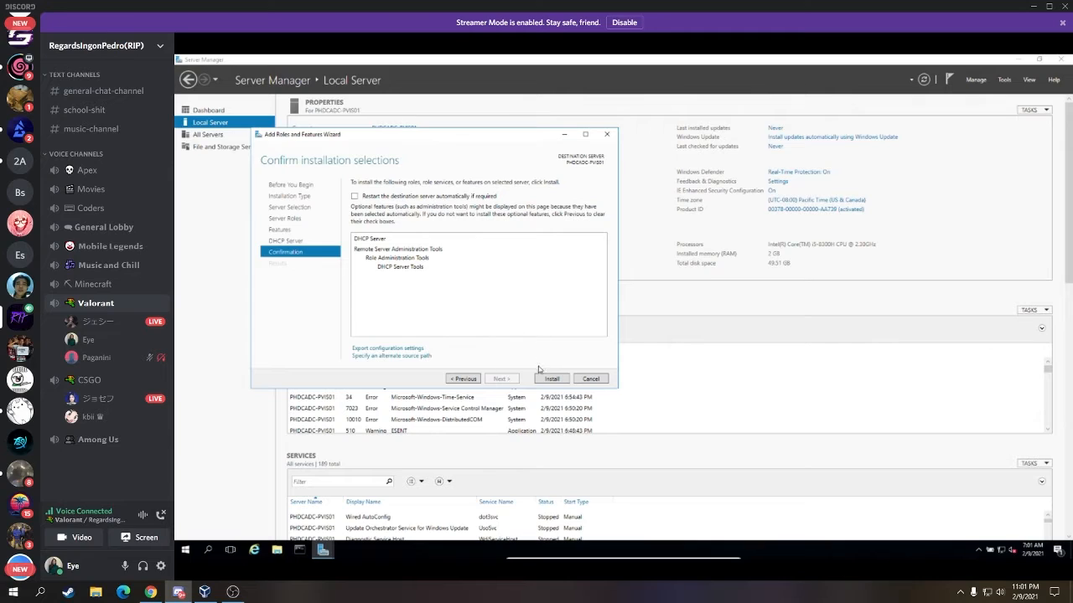
pyautogui.click(303, 230)
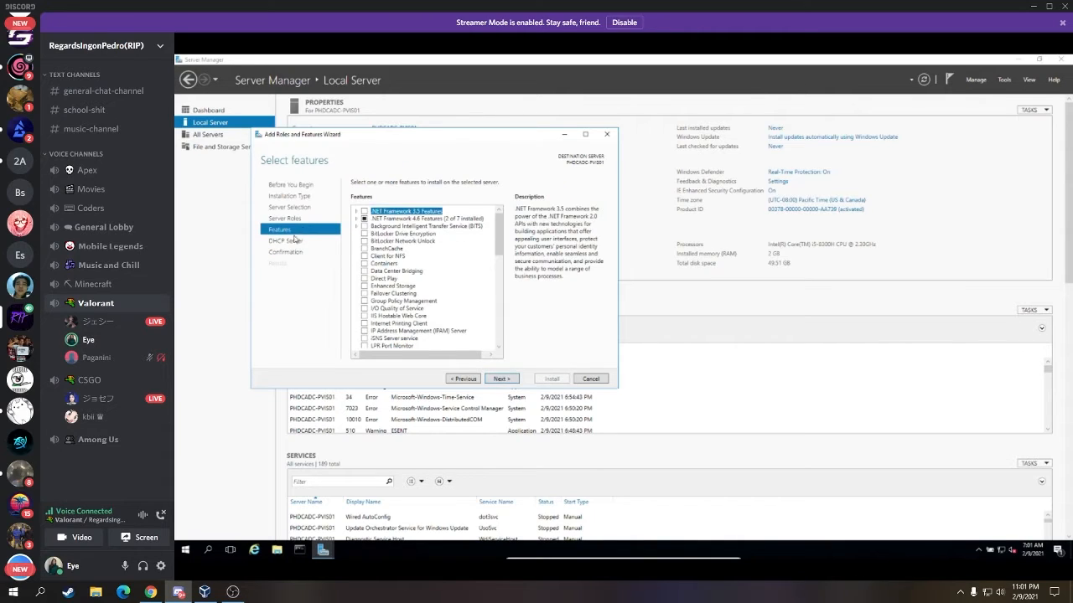
pyautogui.scroll(-4, 475, 269)
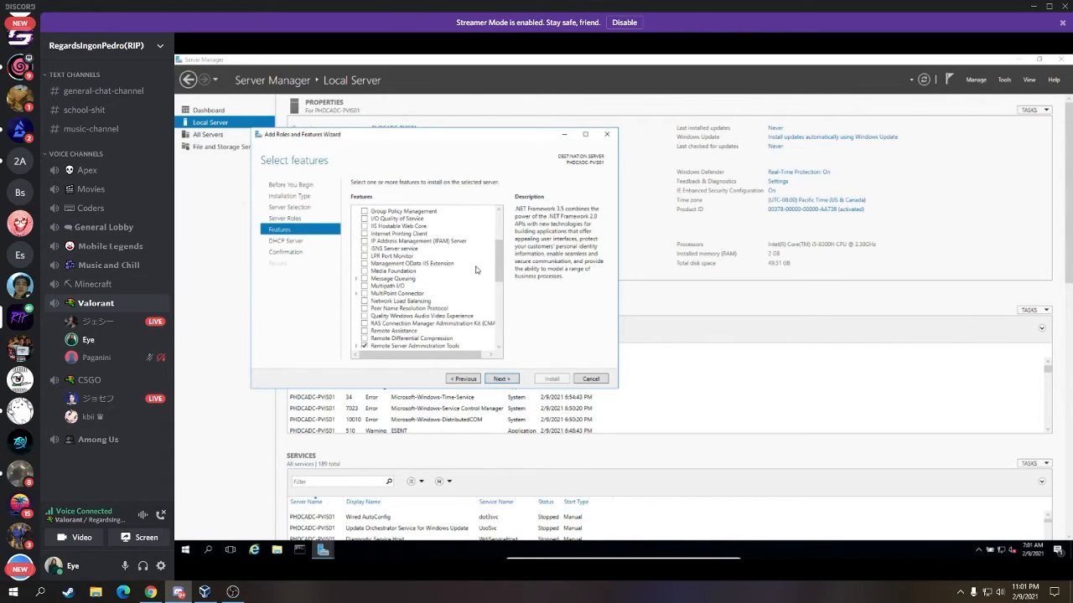
pyautogui.scroll(-5, 475, 269)
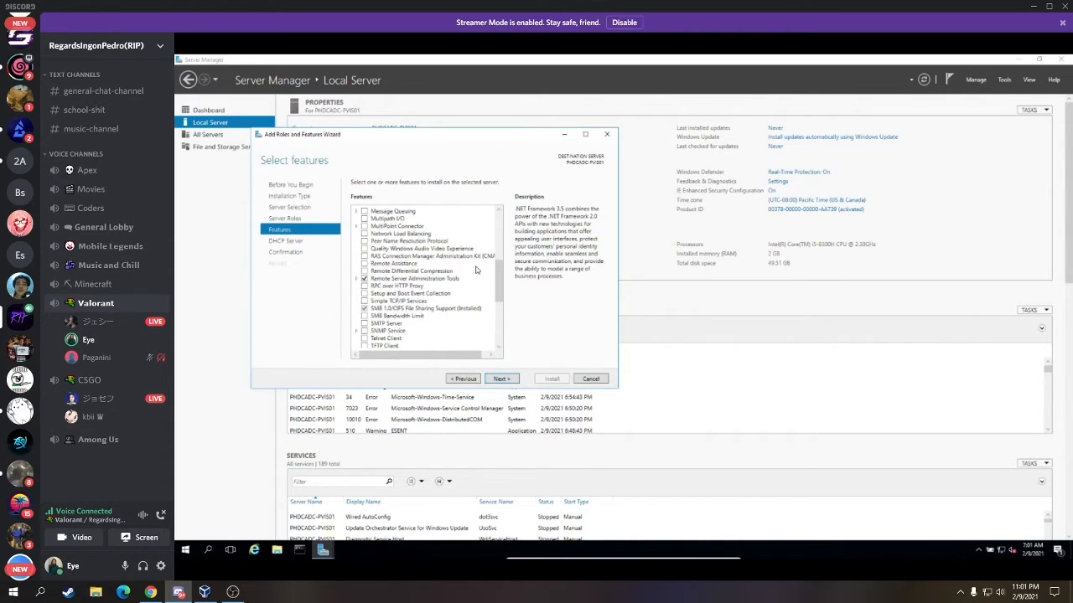
pyautogui.click(297, 257)
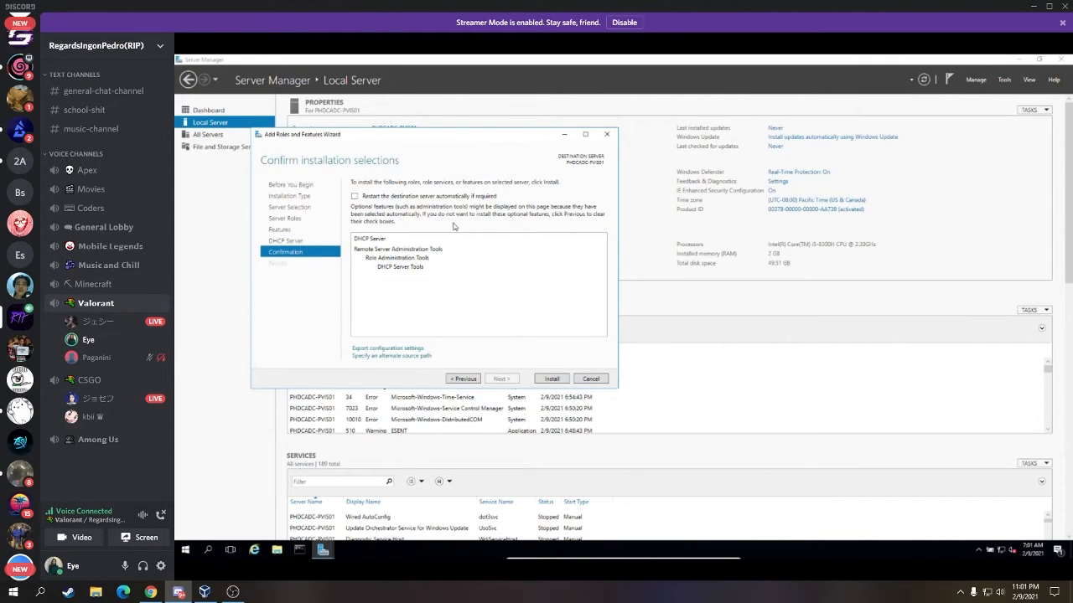
pyautogui.click(424, 198)
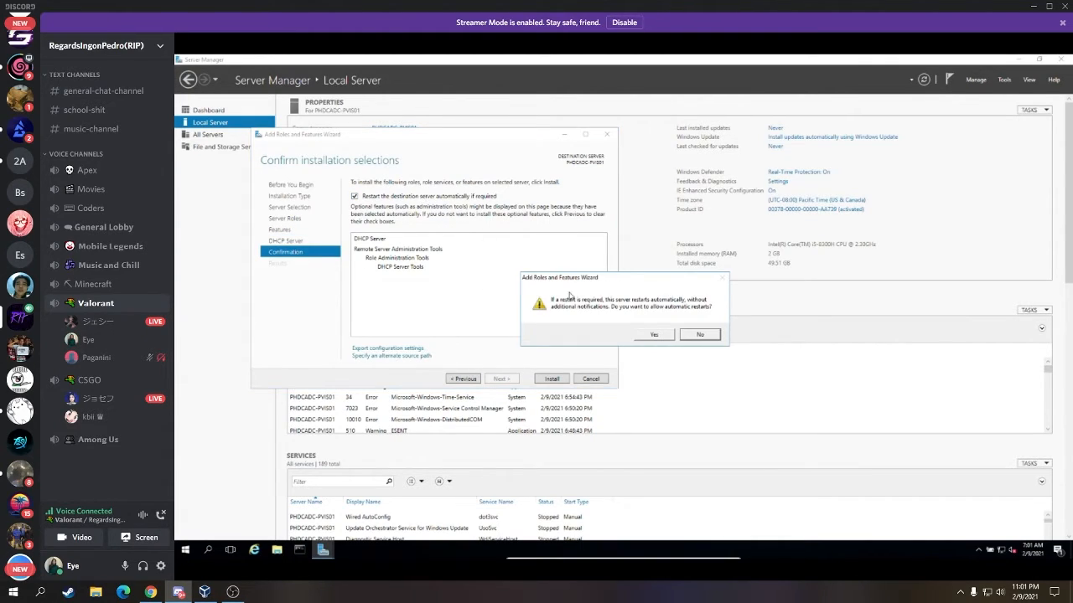
pyautogui.click(655, 336)
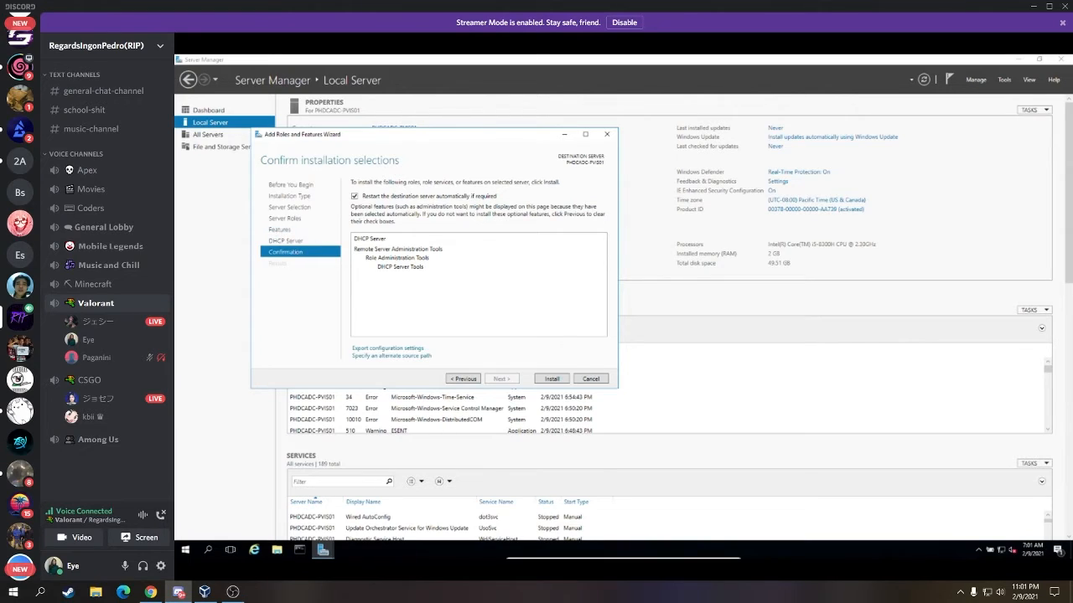
pyautogui.click(283, 235)
pyautogui.scroll(-5, 437, 261)
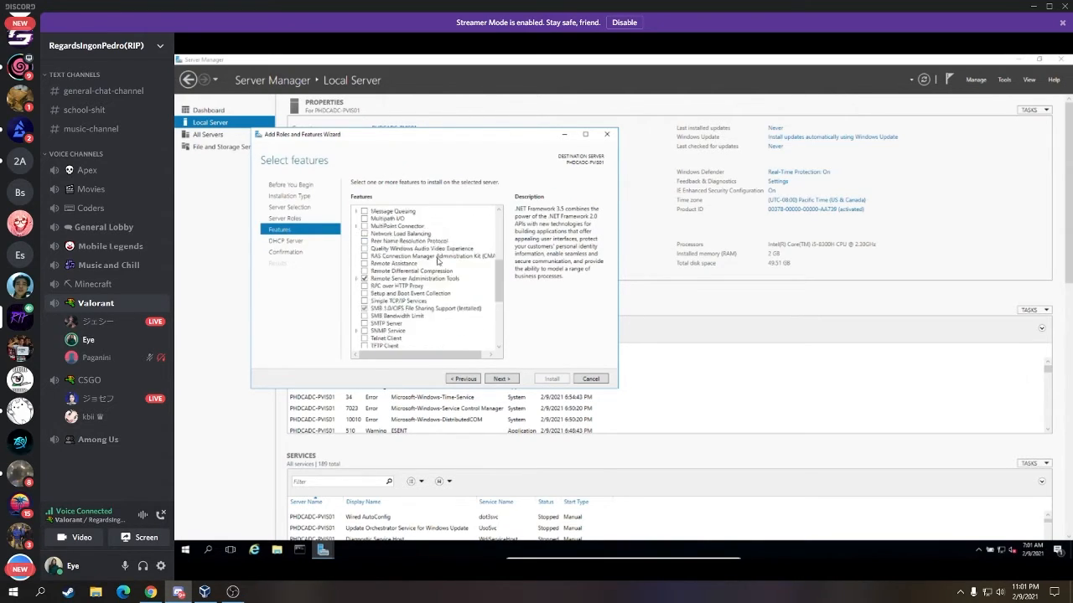
pyautogui.scroll(5, 437, 261)
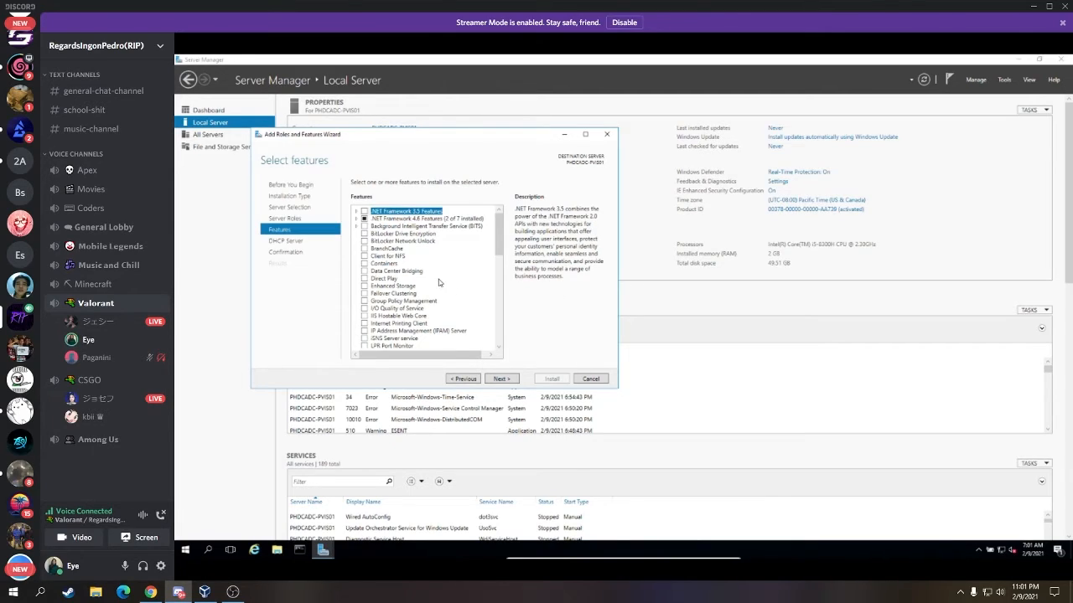
pyautogui.scroll(-4, 440, 280)
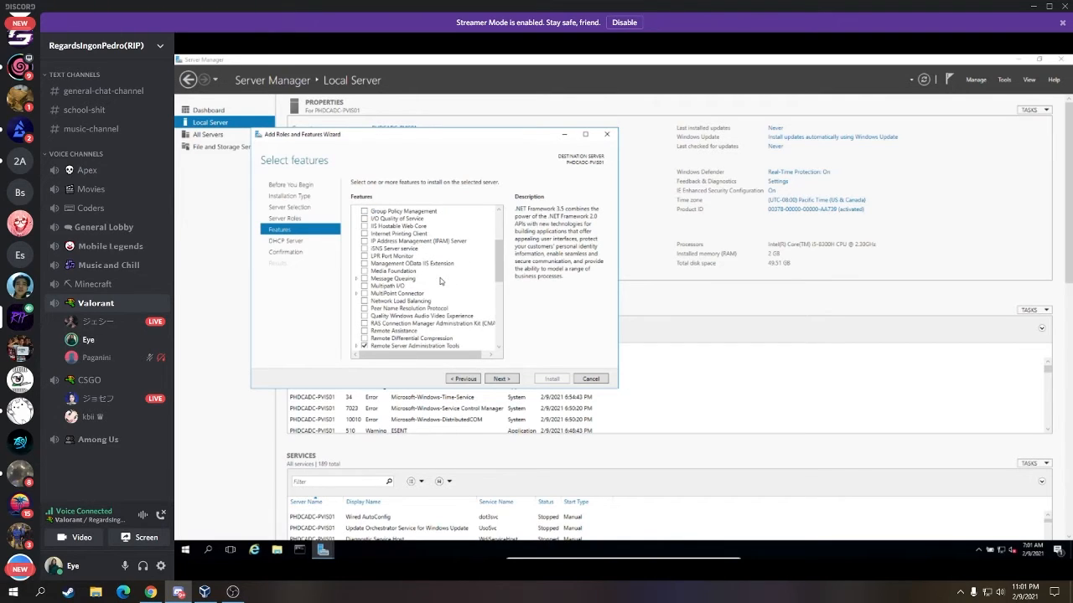
pyautogui.scroll(-7, 440, 280)
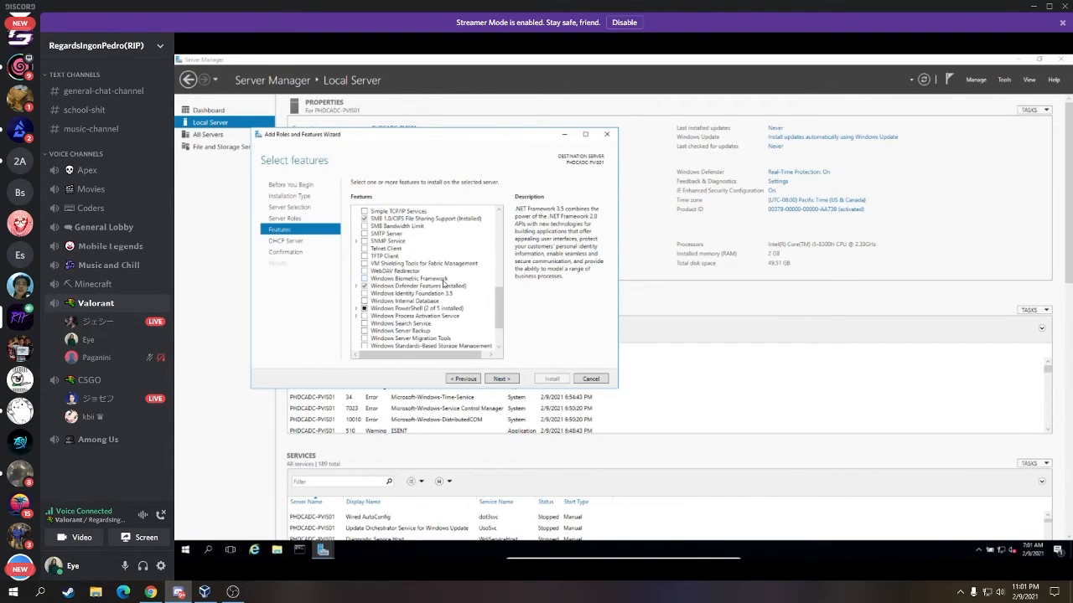
pyautogui.scroll(-2, 444, 285)
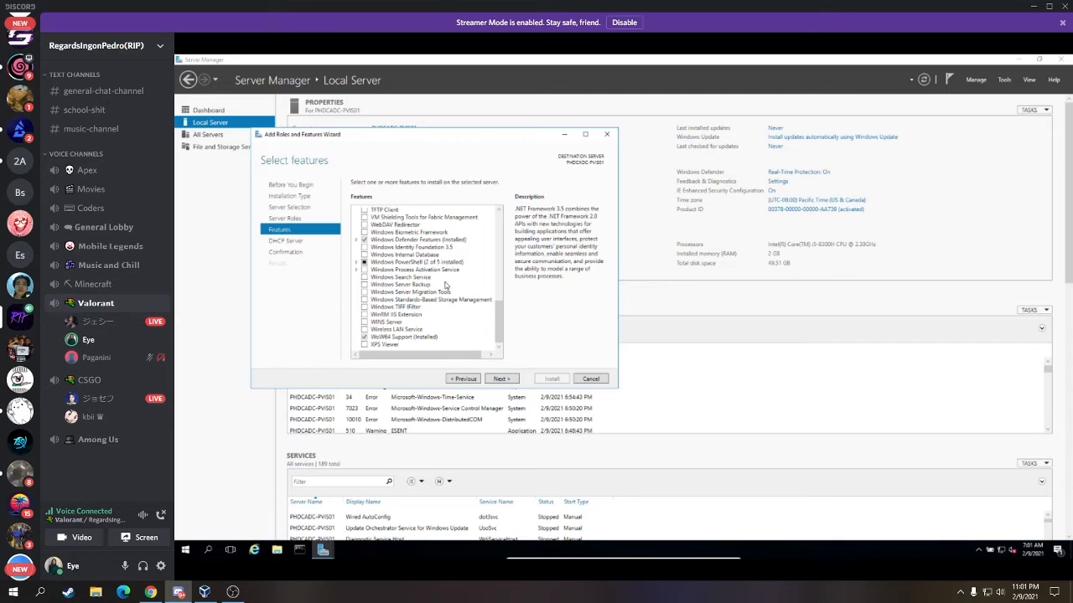
pyautogui.scroll(5, 444, 286)
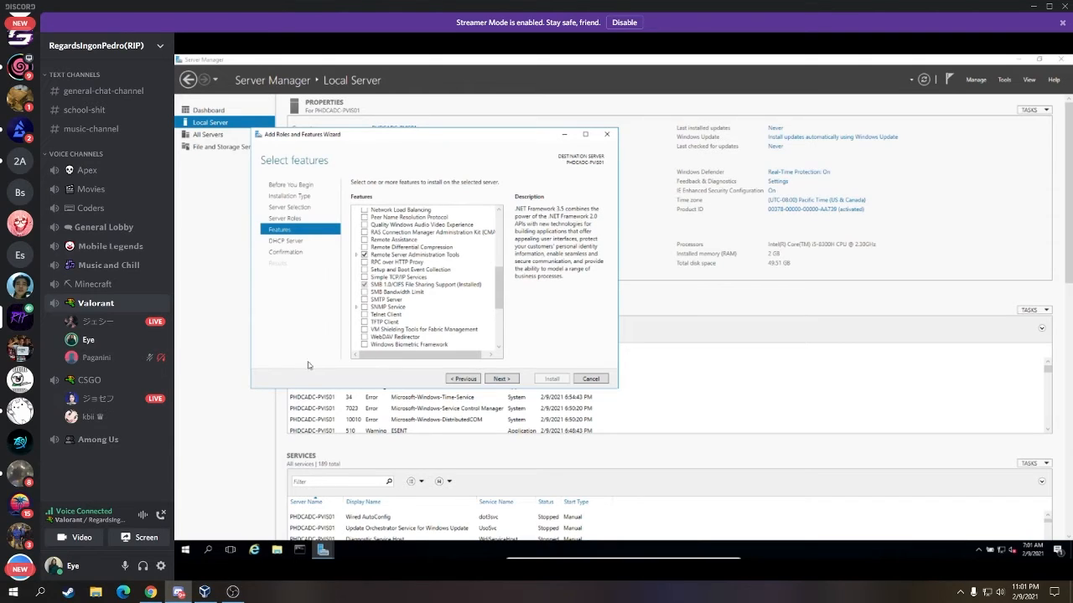
pyautogui.click(501, 379)
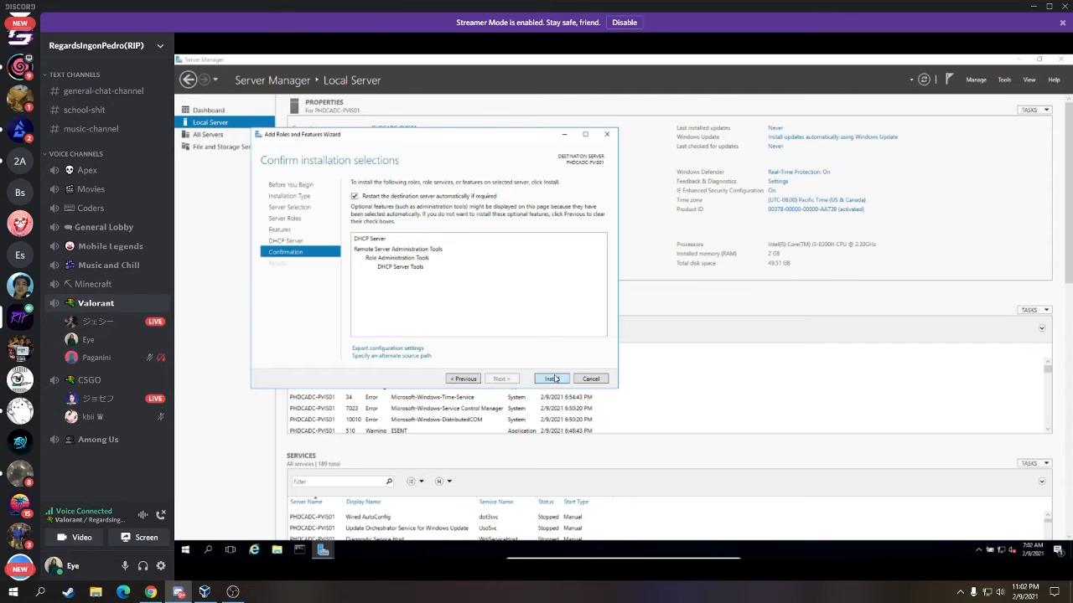
# - Install DHCP Server and DHCP Server Tools from the confirmation page
pyautogui.click(554, 379)
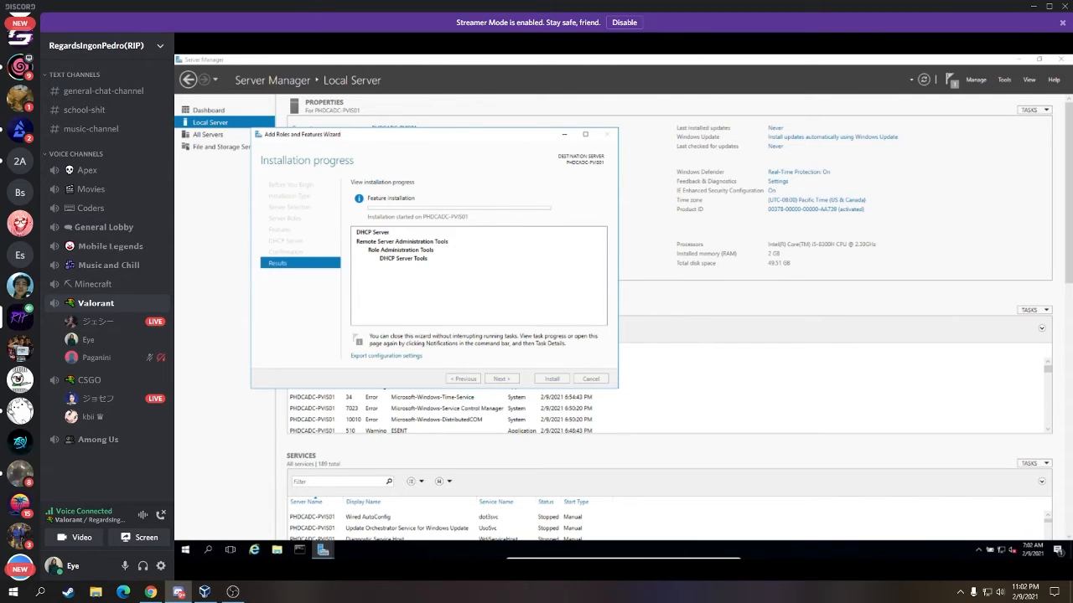
# - Let the DHCP Server feature installation on PHDCADC-PVIS01 run to completion
pyautogui.click(232, 592)
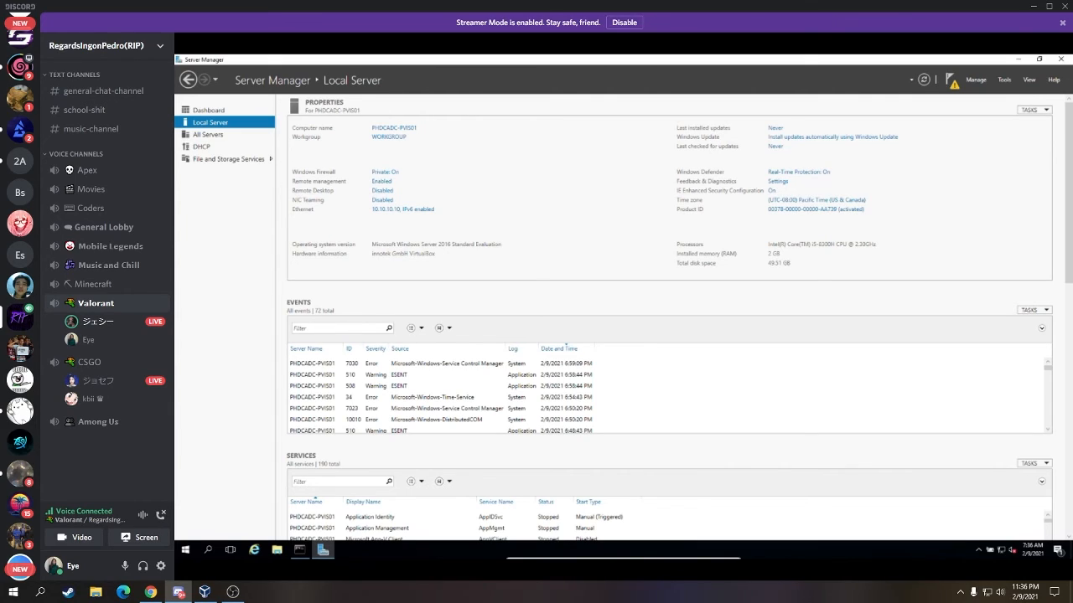
pyautogui.moveTo(718, 373)
pyautogui.moveTo(716, 374)
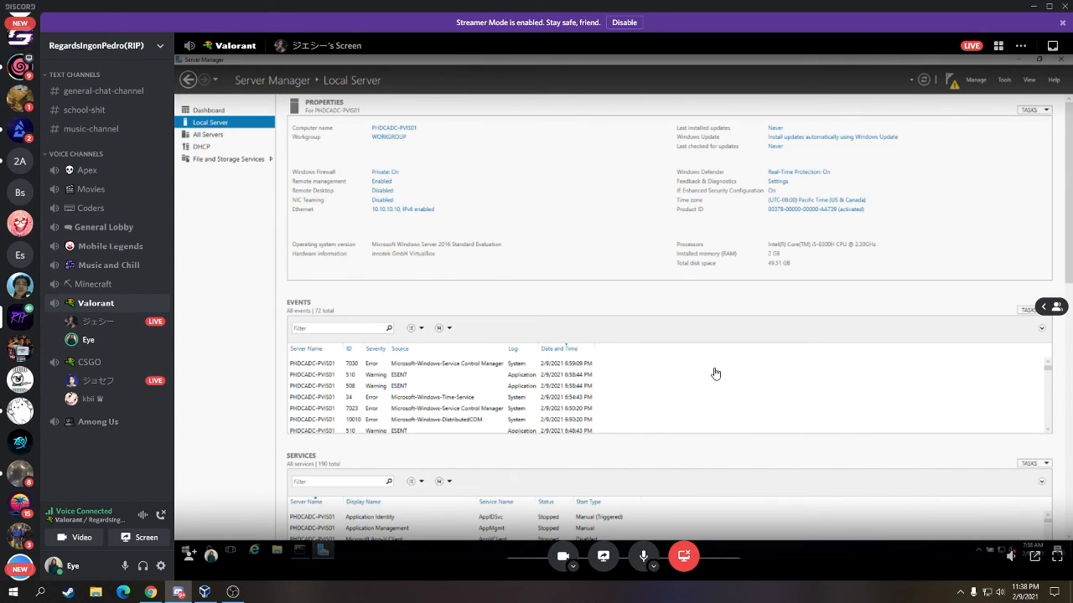